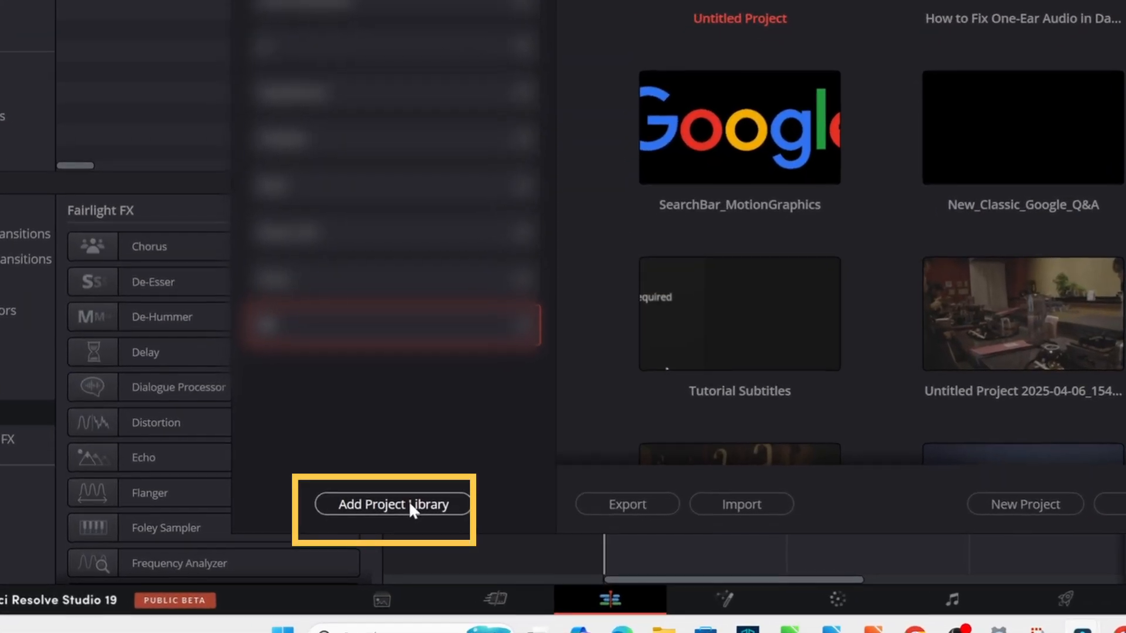
# - Start a new local project library and name it "Test Database"
pyautogui.click(370, 535)
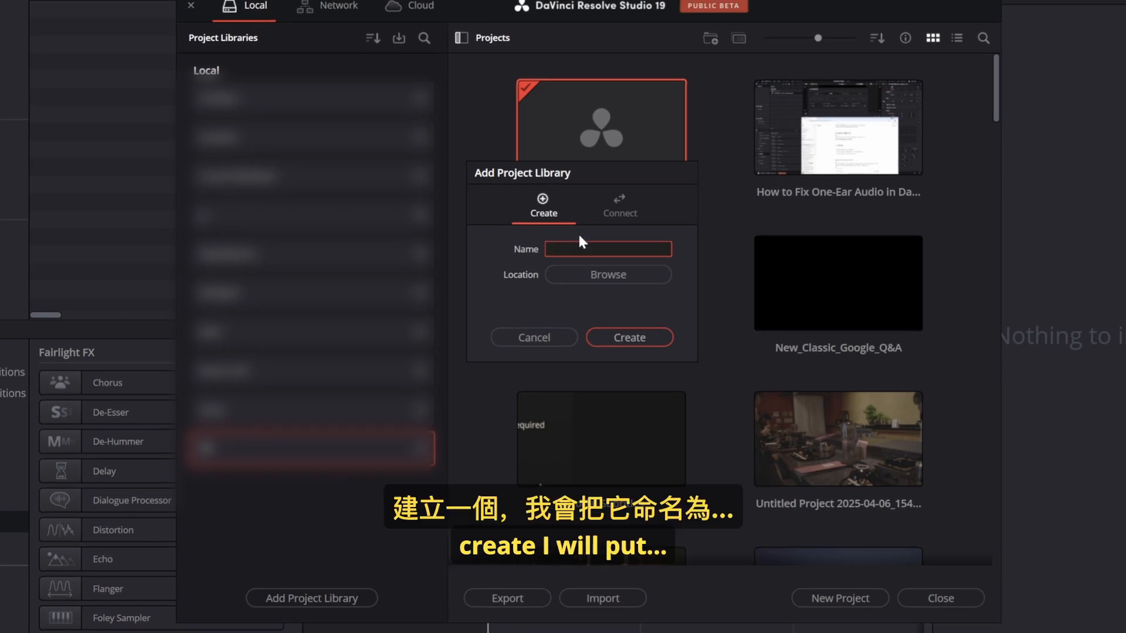
pyautogui.write('t')
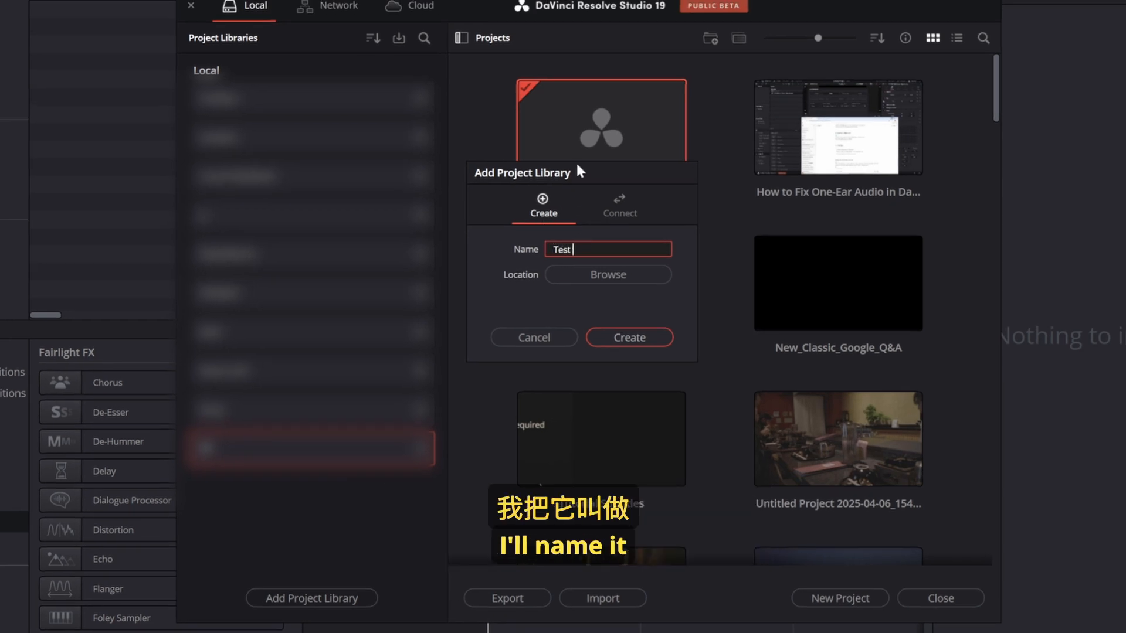
pyautogui.write(' Databas')
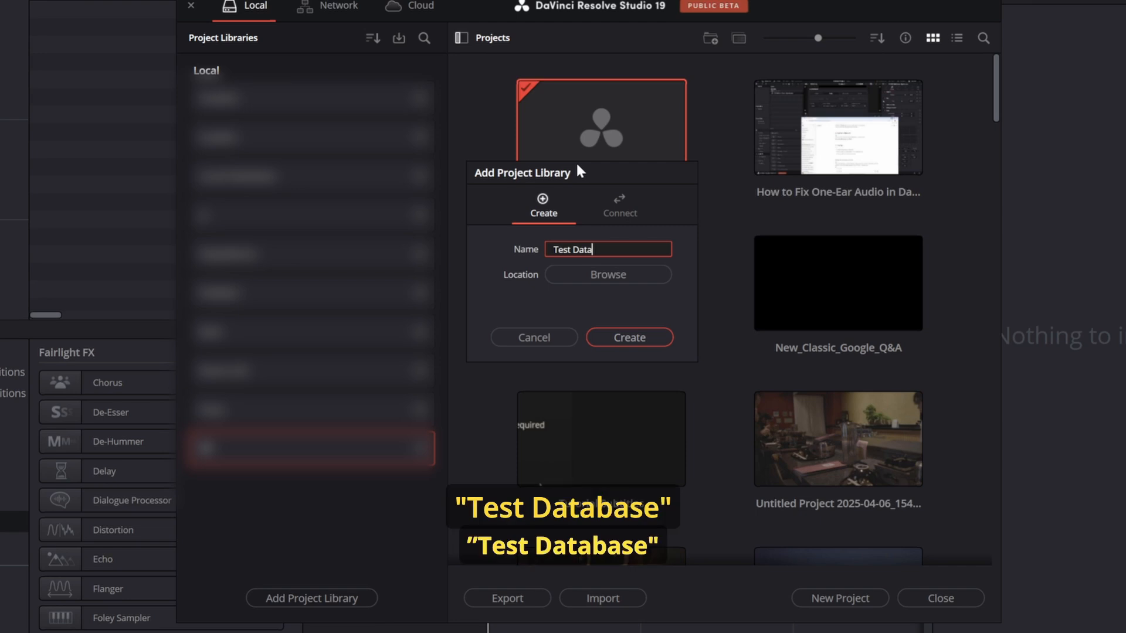
pyautogui.write('e')
# - Browse for the library's location and open the folder "22. Understanding DaVinci Resolve Databases & Project Files"
pyautogui.click(578, 275)
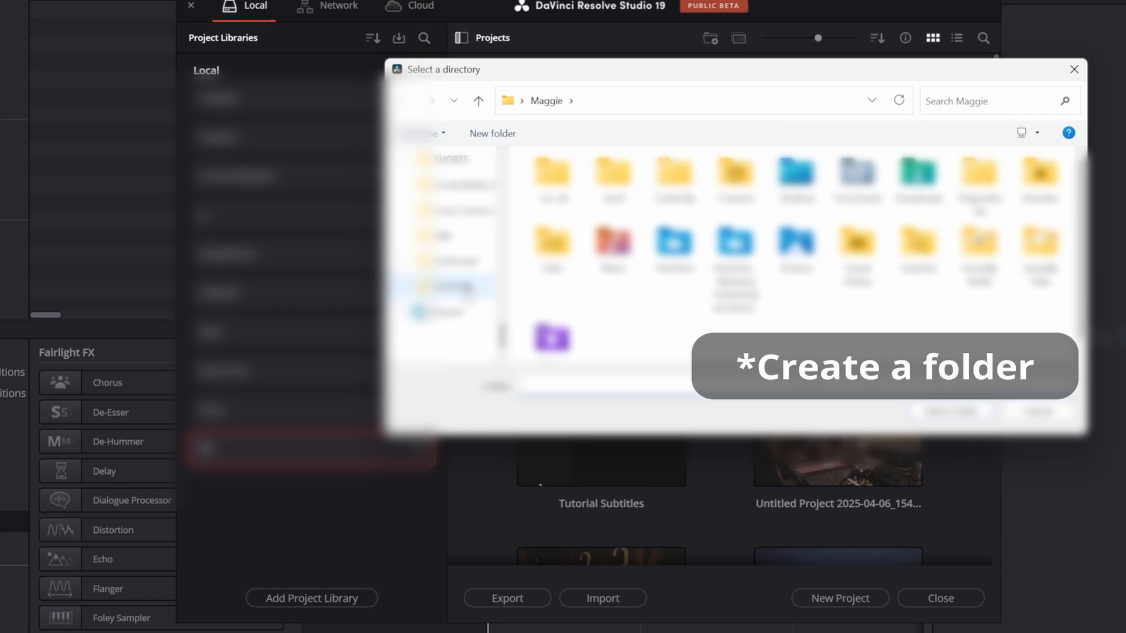
pyautogui.click(466, 288)
pyautogui.doubleClick(594, 213)
pyautogui.scroll(-3, 593, 214)
pyautogui.scroll(3, 598, 205)
pyautogui.doubleClick(603, 202)
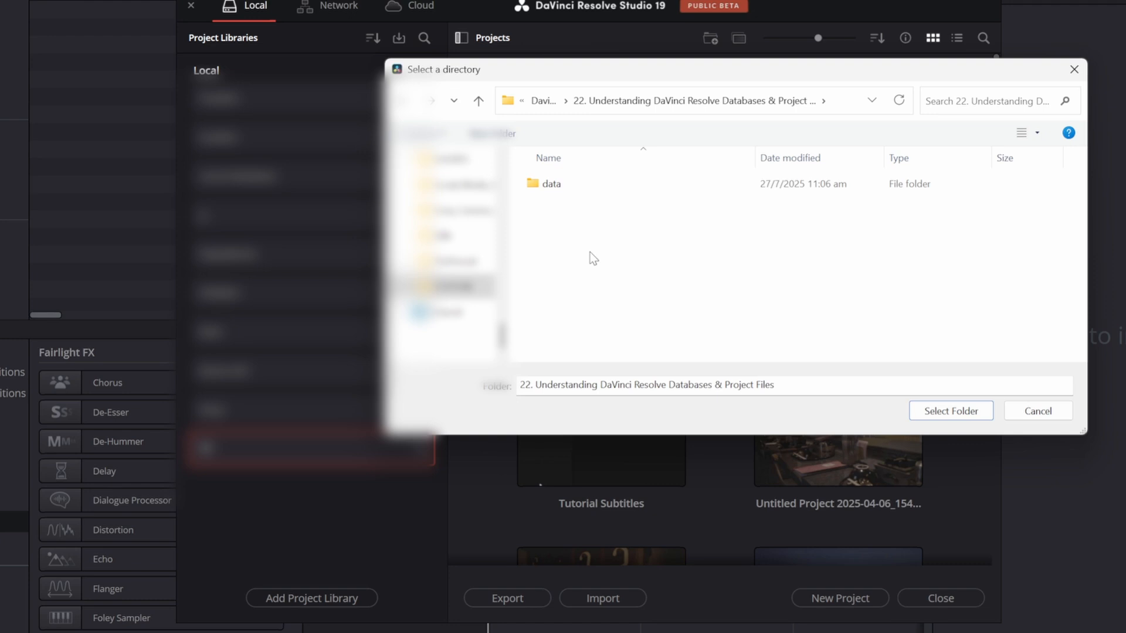
# - Make a new folder named "Test Database", select it as the location and create the project library
pyautogui.click(508, 139)
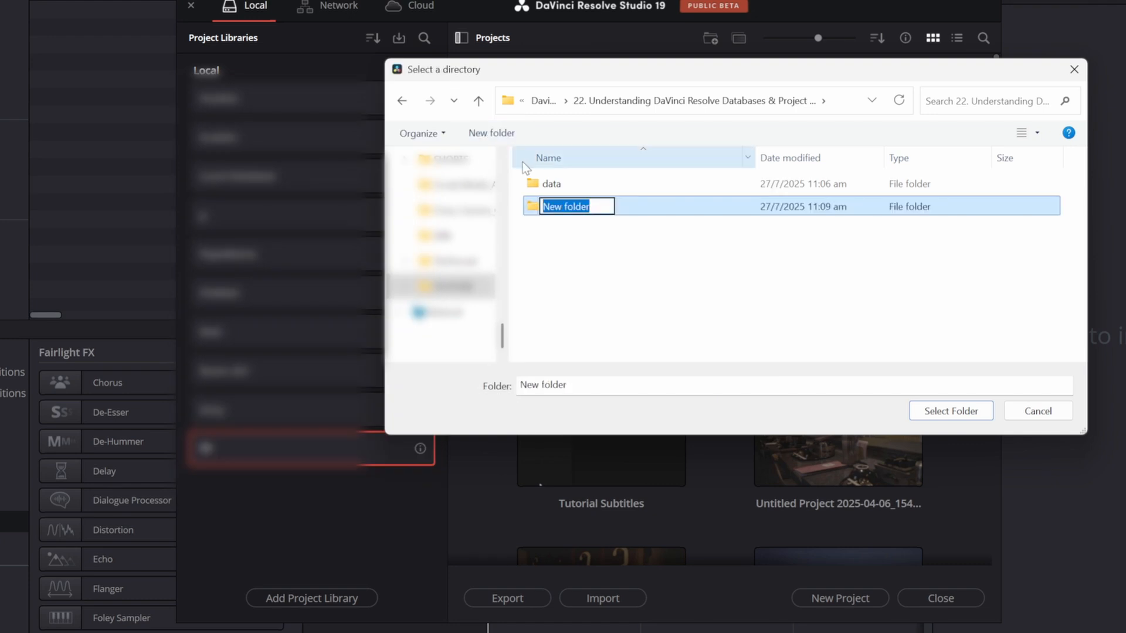
pyautogui.write('Test Database')
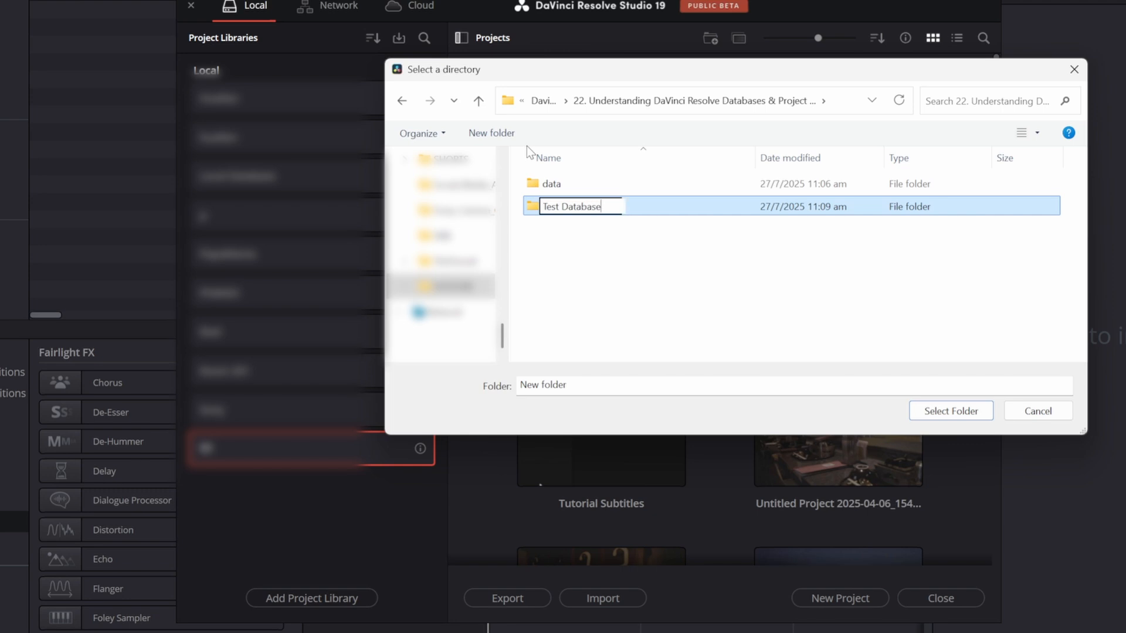
pyautogui.click(933, 413)
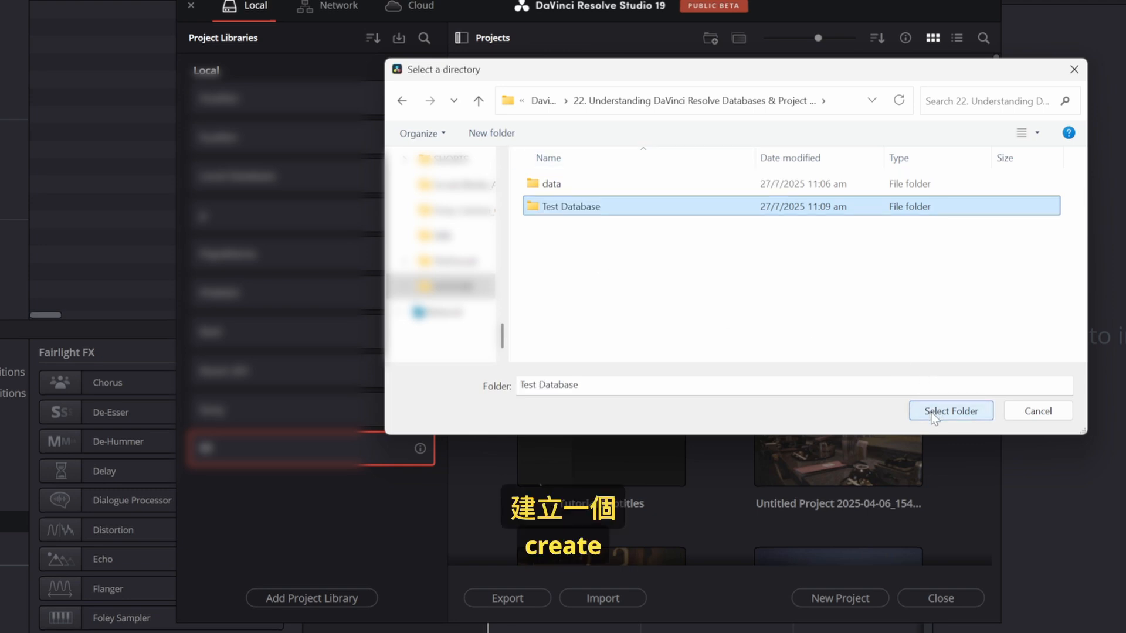
pyautogui.click(932, 412)
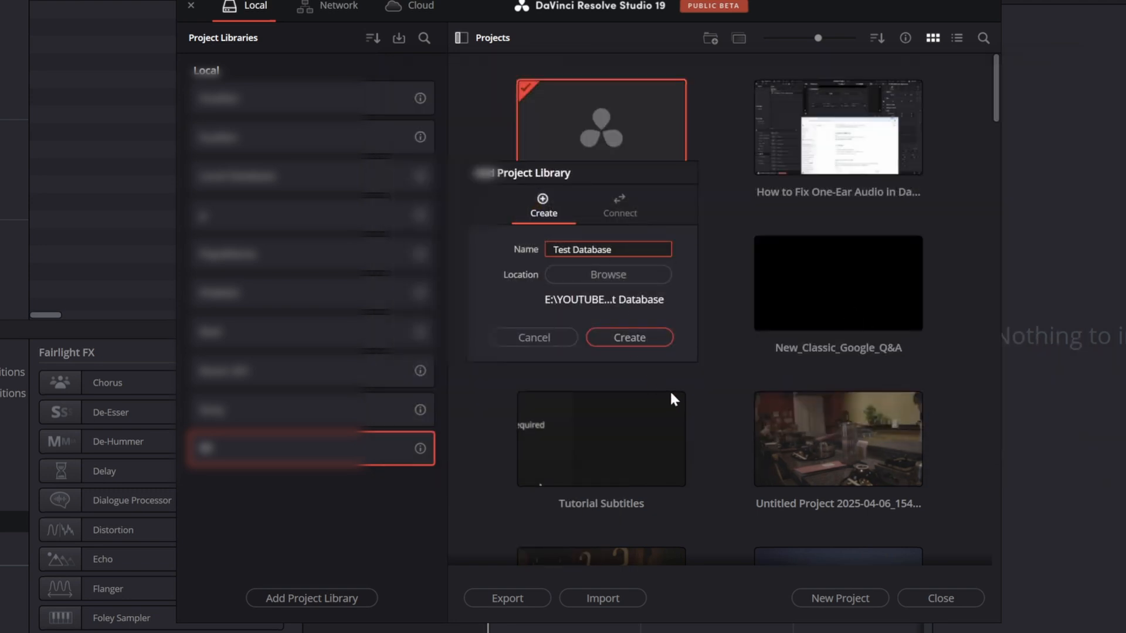
pyautogui.click(646, 336)
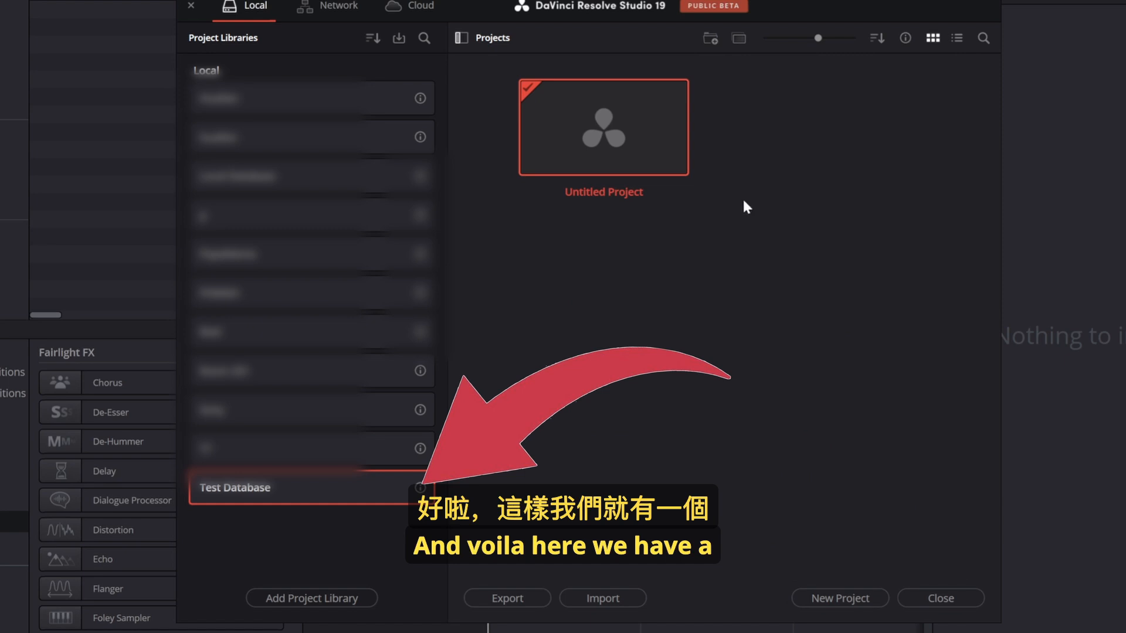
# - Open the untitled project and add the sound "Ambience, Transportation, Airport Hall, Few Dialogues, Movement 02" from the sound library app to the timeline
pyautogui.doubleClick(634, 150)
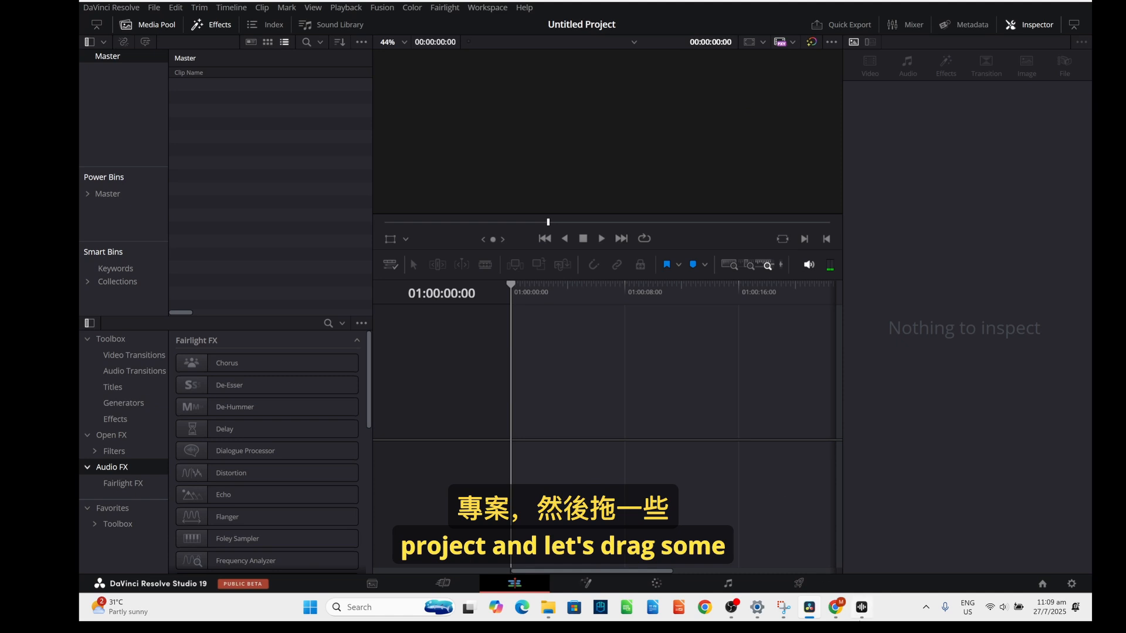
pyautogui.moveTo(861, 608)
pyautogui.click(853, 560)
pyautogui.moveTo(584, 362); pyautogui.dragTo(646, 469)
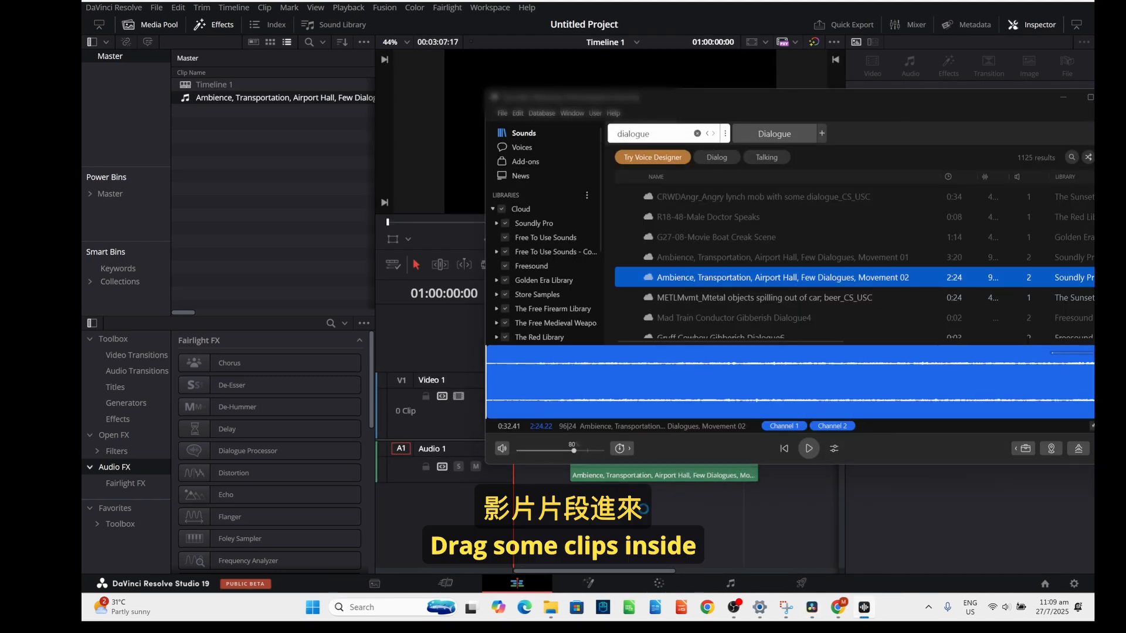
# - Move the ambience clip on Audio 1 to the very start of the timeline
pyautogui.click(638, 485)
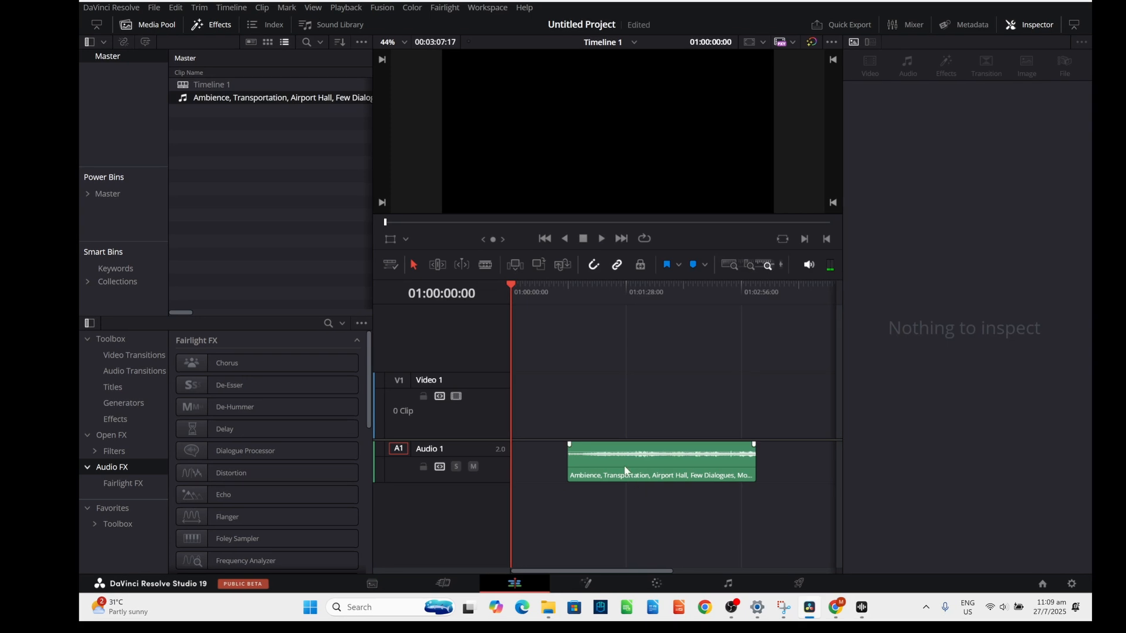
pyautogui.click(622, 472)
pyautogui.click(661, 371)
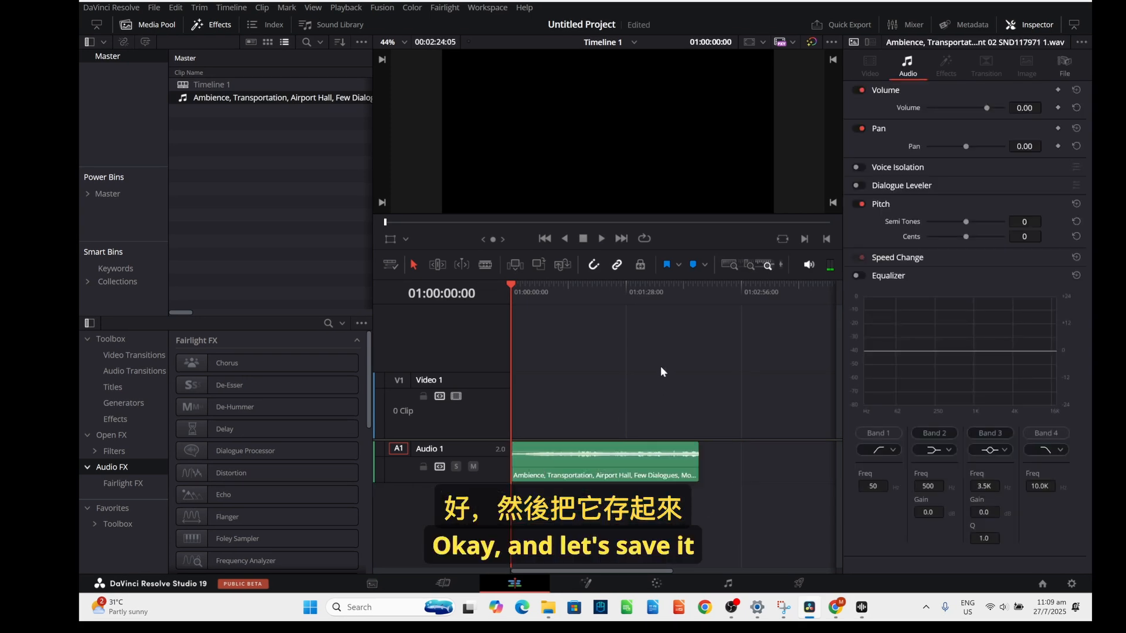
# - Save the current project under the name "Database_Tutorial"
pyautogui.hotkey('ctrl', 's')
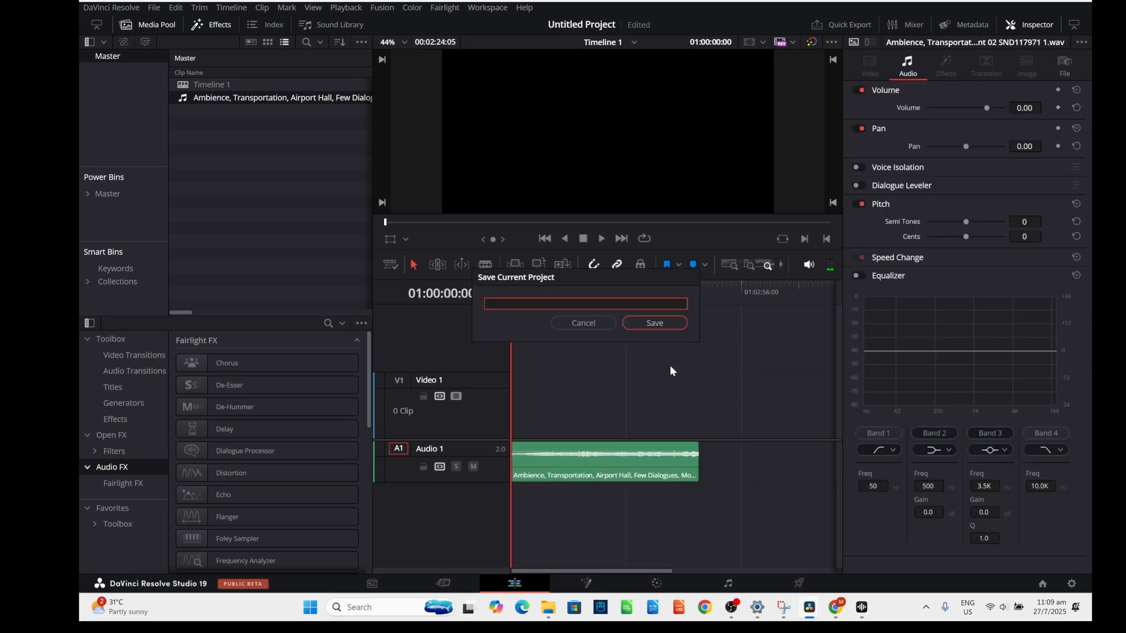
pyautogui.press('capslock')
pyautogui.write('D')
pyautogui.press('capslock')
pyautogui.write('ata')
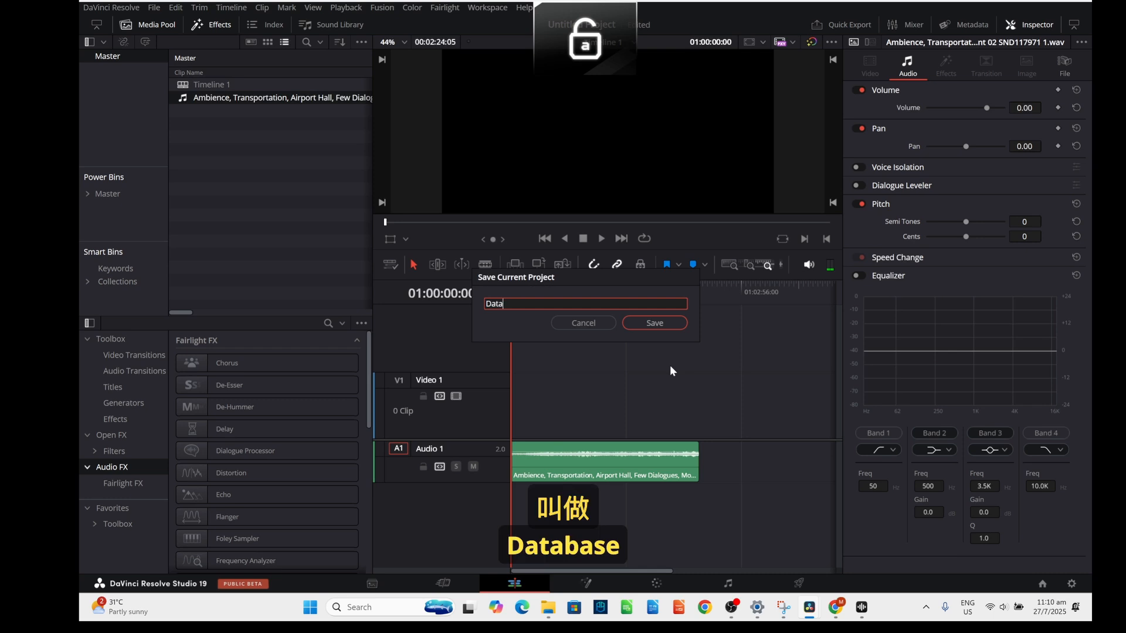
pyautogui.write('base_')
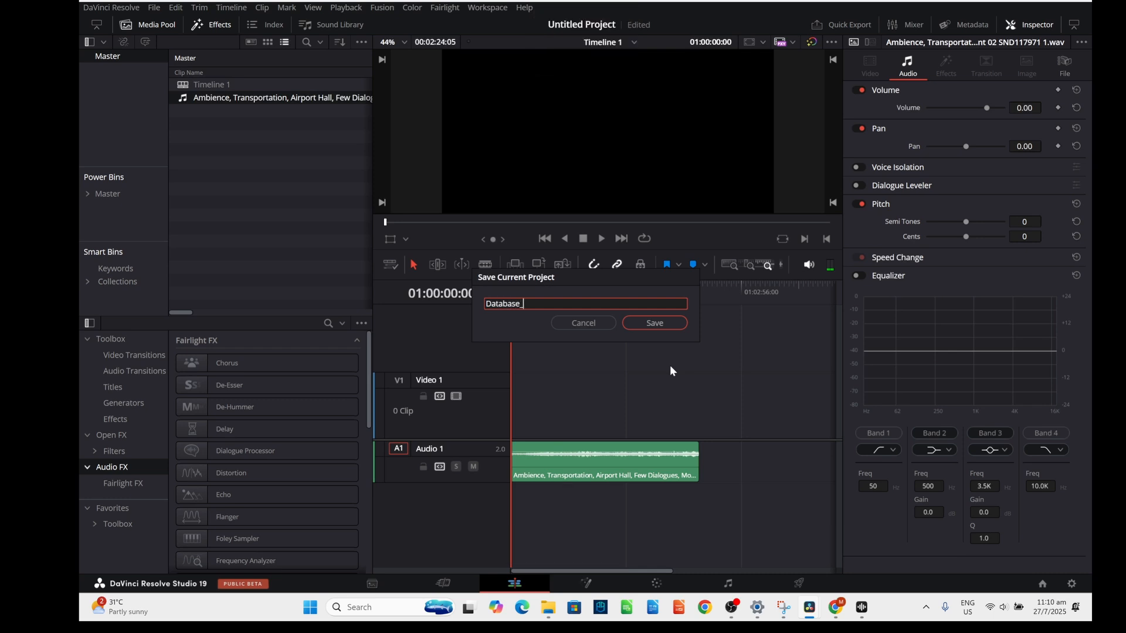
pyautogui.press('capslock')
pyautogui.write('T')
pyautogui.press('capslock')
pyautogui.write('utorial')
pyautogui.press('Return')
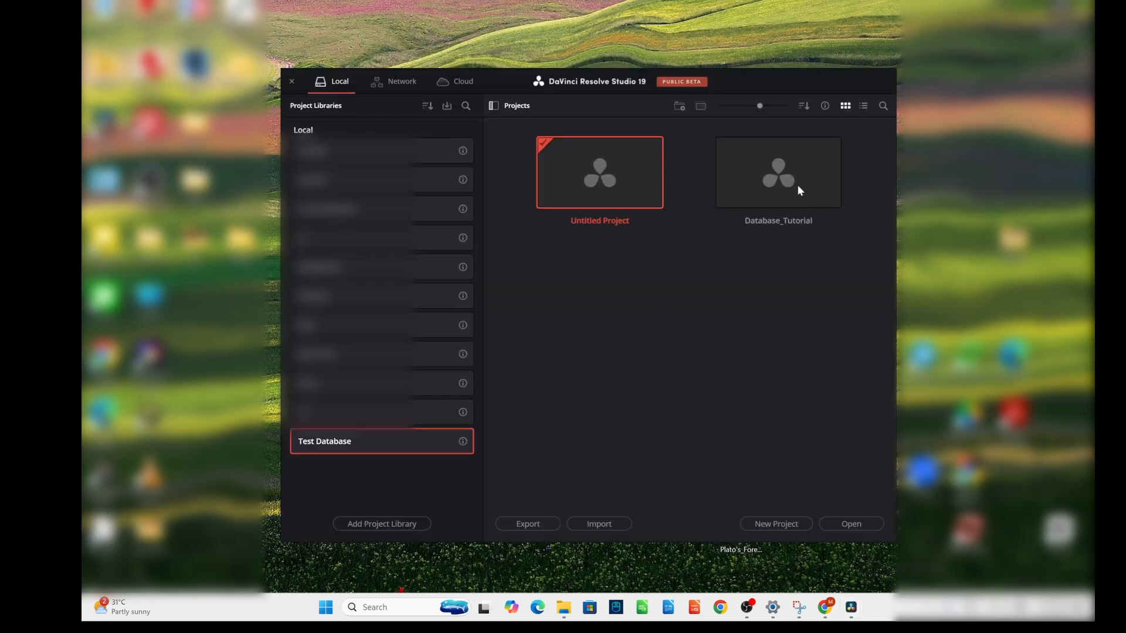
# - Open the Database_Tutorial project from the Test Database library
pyautogui.click(798, 184)
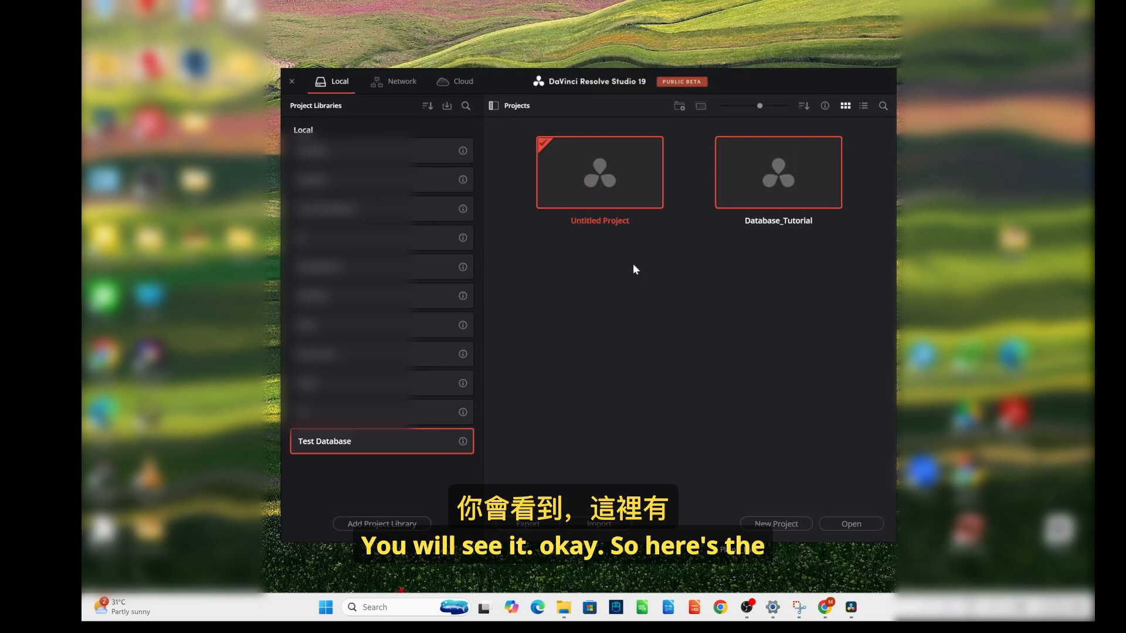
pyautogui.doubleClick(756, 196)
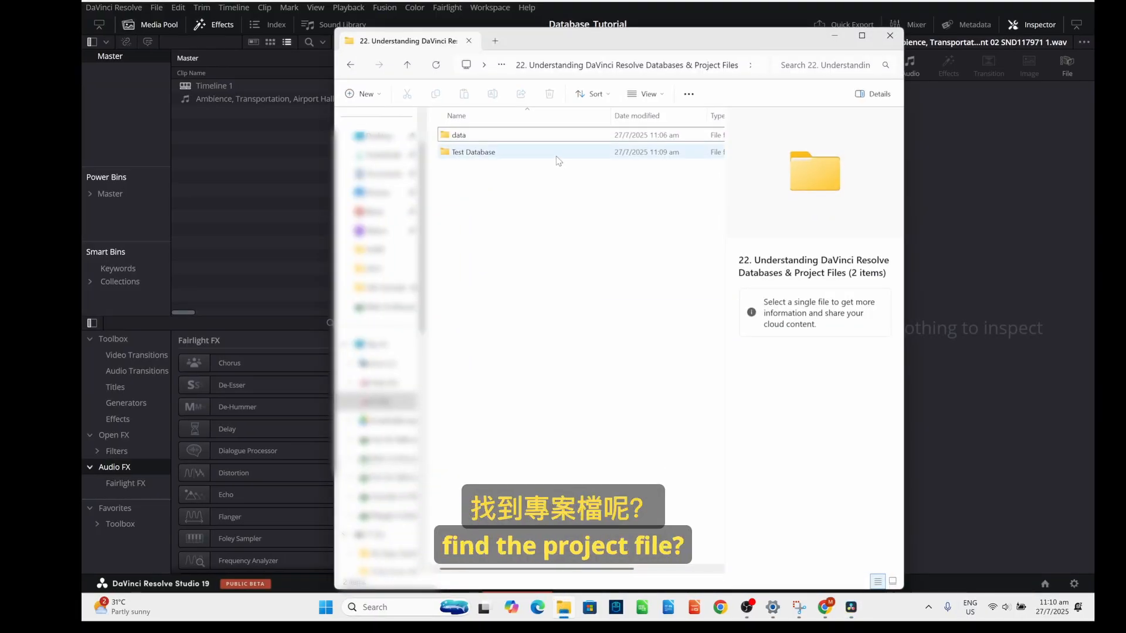
# - In File Explorer, examine the project's storage folder under Test Database, following Resolve Projects, Users, guest, Projects and Database_Tutorial
pyautogui.doubleClick(517, 157)
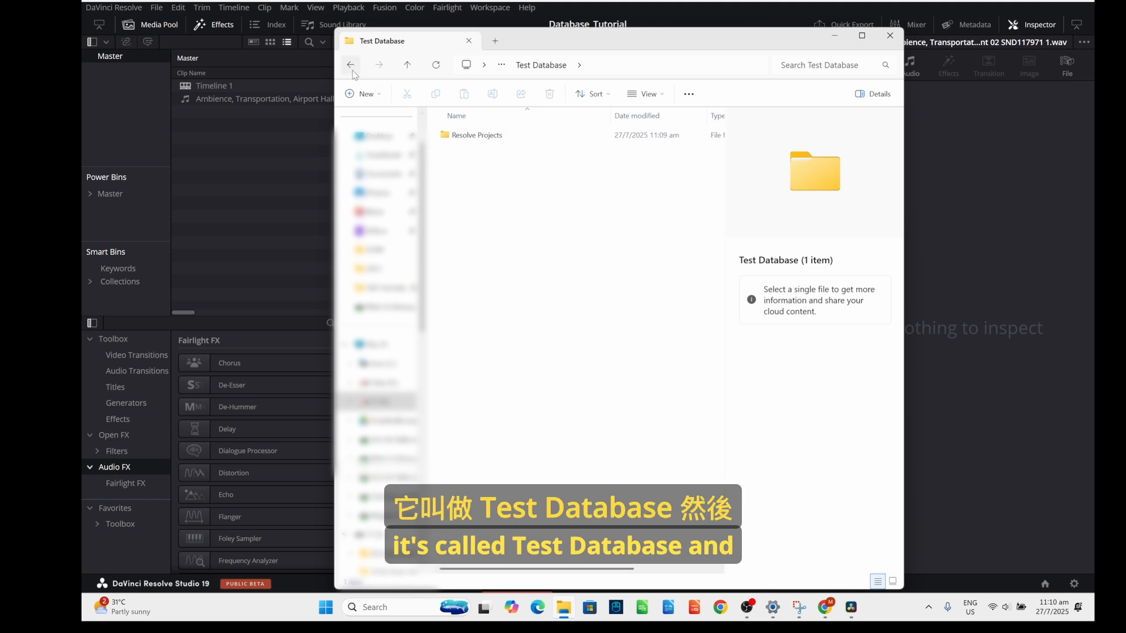
pyautogui.click(352, 68)
pyautogui.doubleClick(508, 151)
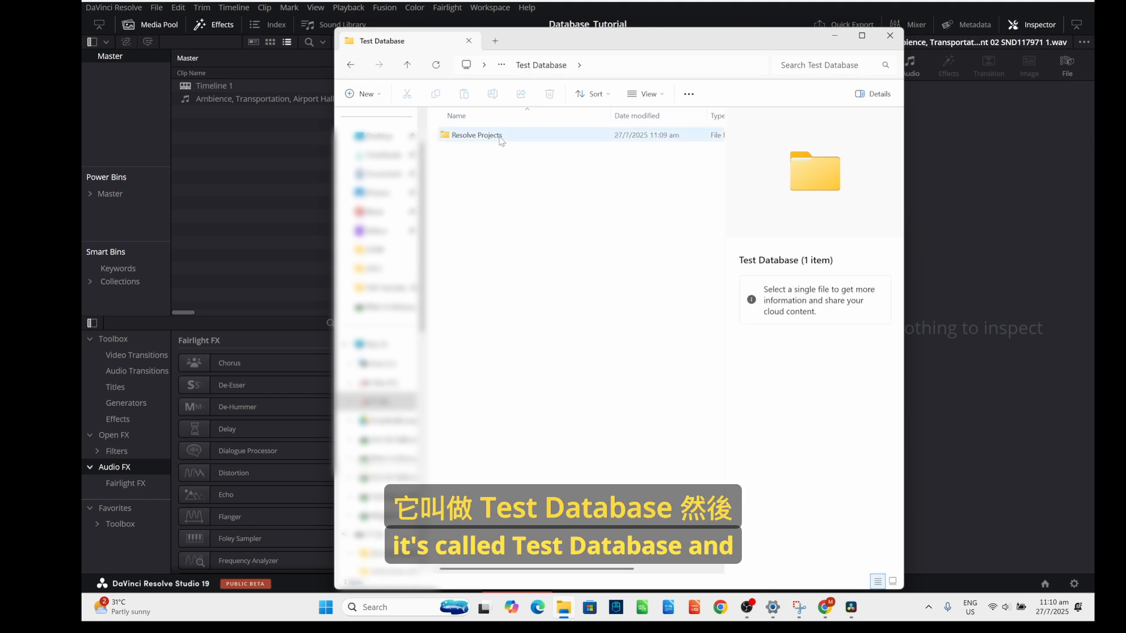
pyautogui.doubleClick(501, 139)
pyautogui.click(509, 153)
pyautogui.doubleClick(508, 153)
pyautogui.doubleClick(501, 137)
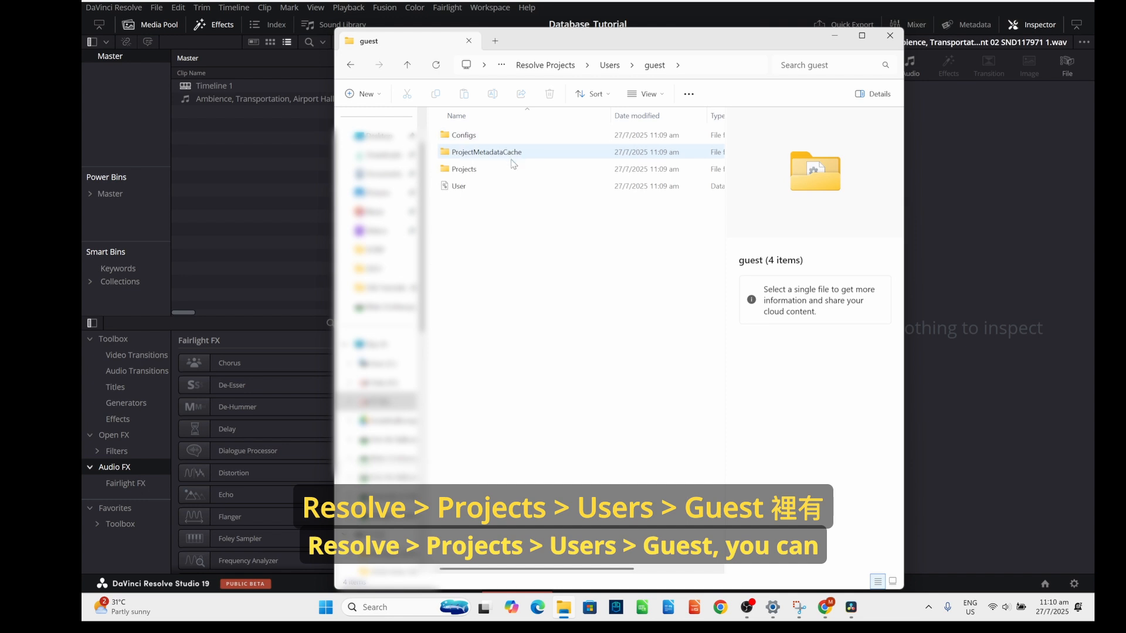
pyautogui.doubleClick(514, 168)
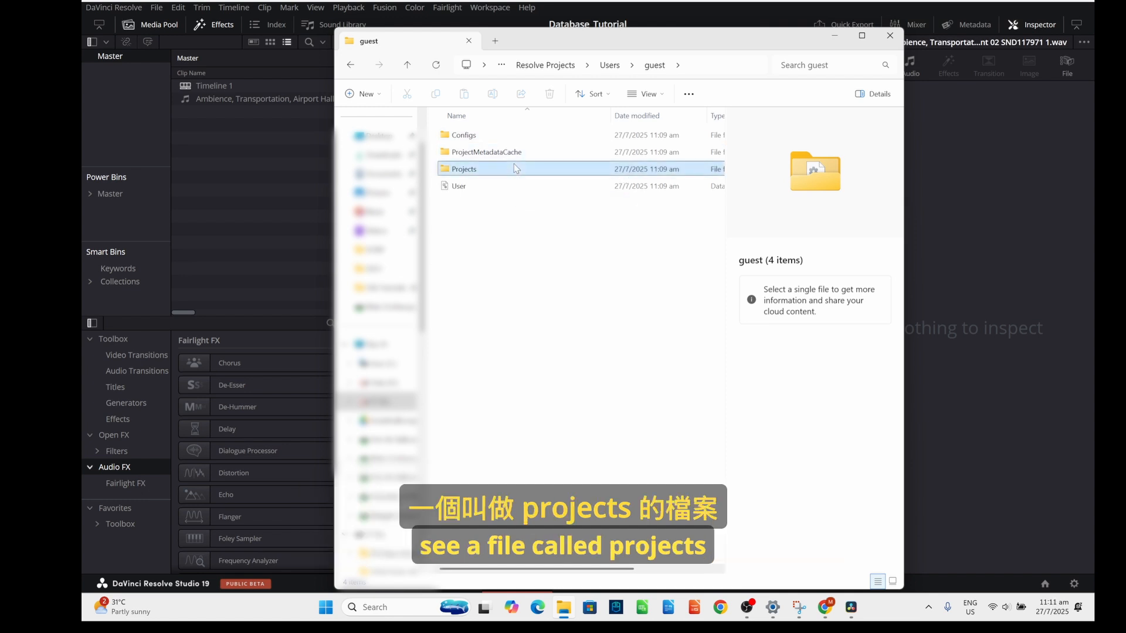
pyautogui.doubleClick(496, 136)
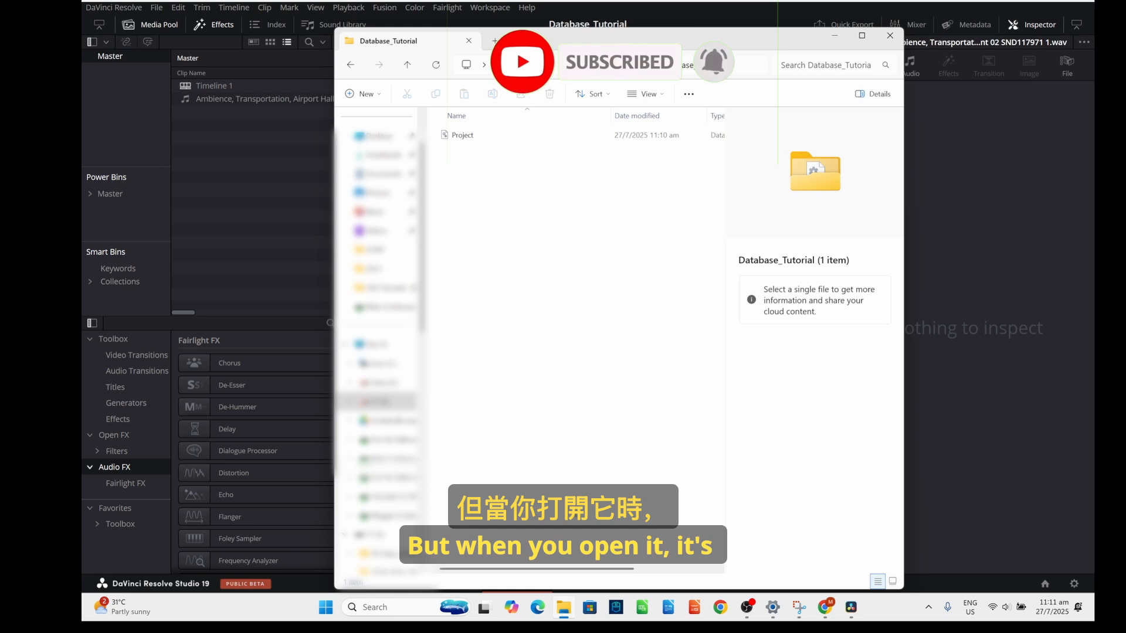
pyautogui.moveTo(527, 569)
pyautogui.mouseDown()
pyautogui.moveTo(586, 575)
pyautogui.moveTo(510, 560)
pyautogui.mouseUp()
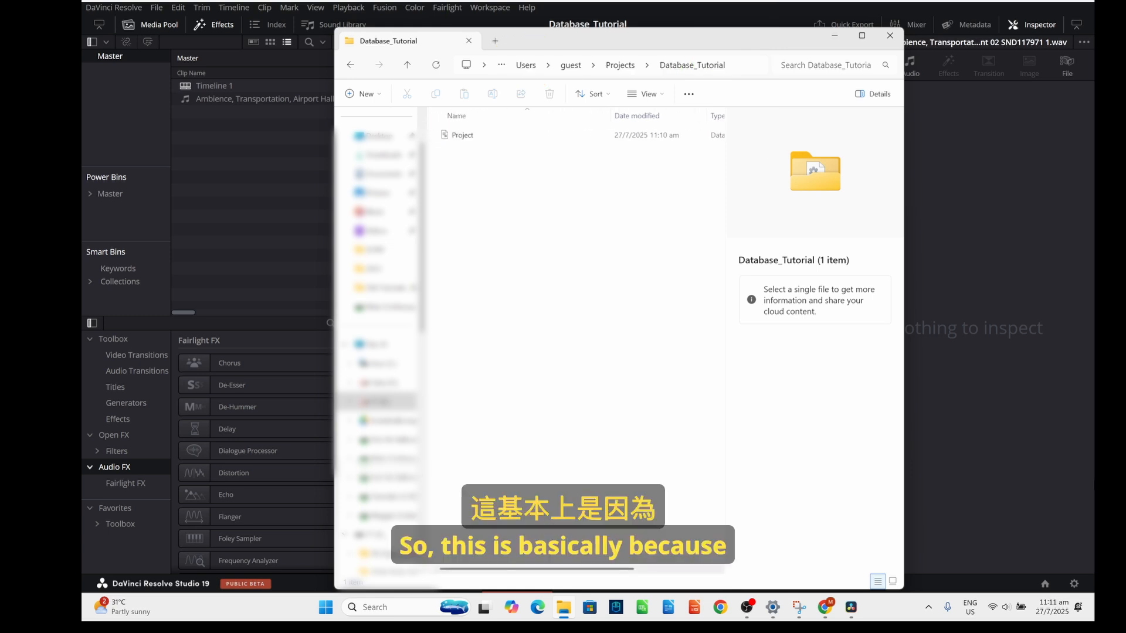
# - Switch back to DaVinci Resolve and export the Database_Tutorial project as a .drp file into the Test Database folder
pyautogui.click(989, 435)
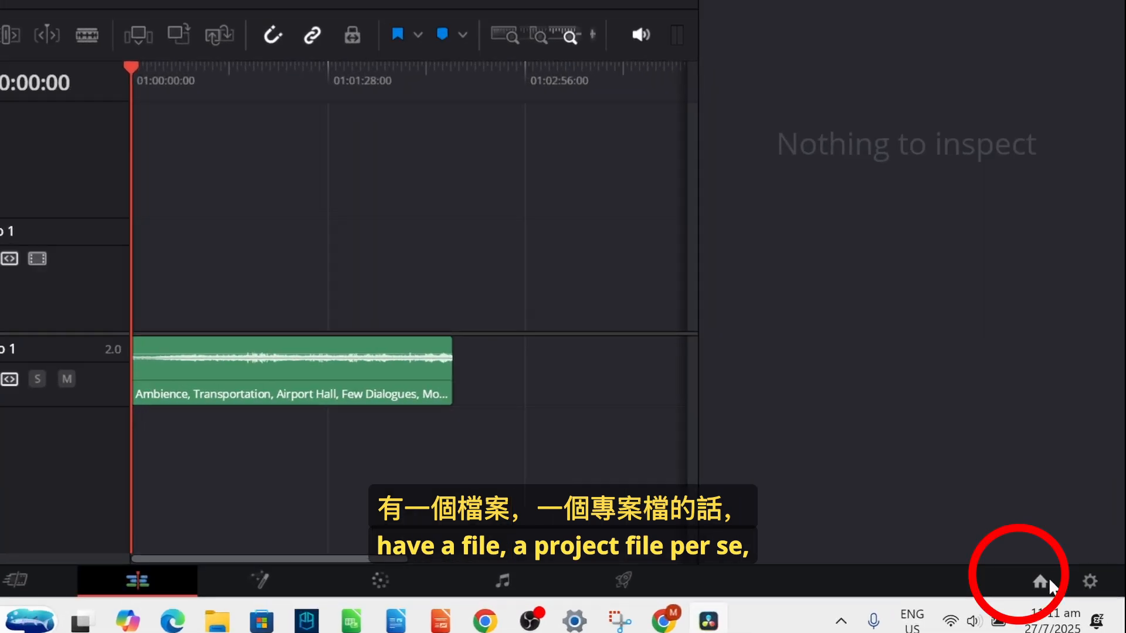
pyautogui.click(1048, 578)
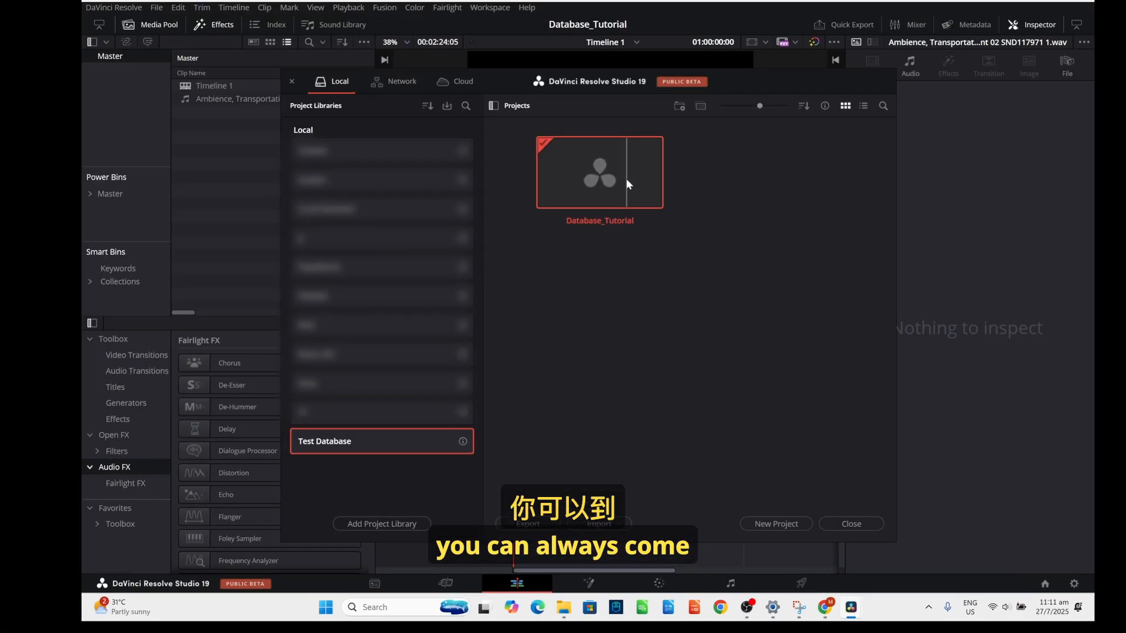
pyautogui.rightClick(583, 188)
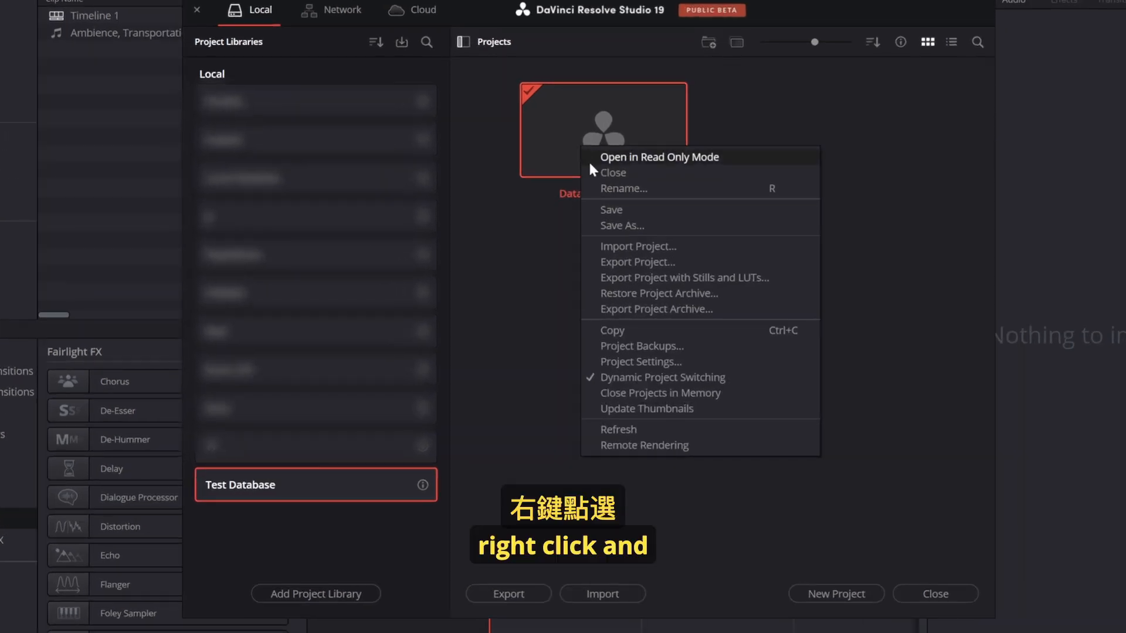
pyautogui.click(642, 264)
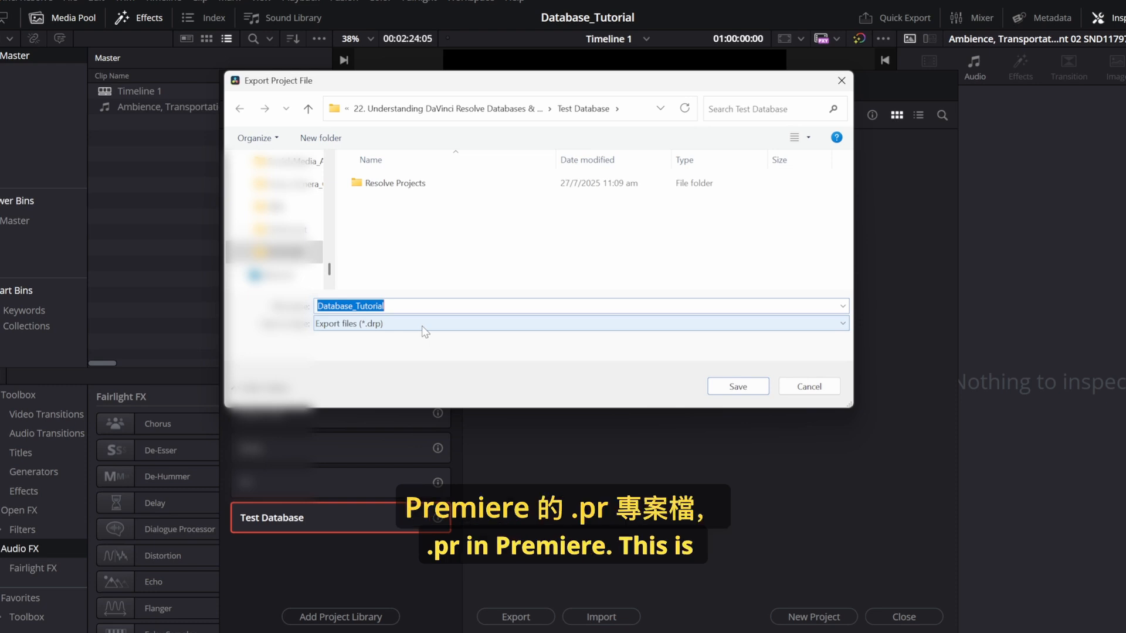
pyautogui.click(738, 387)
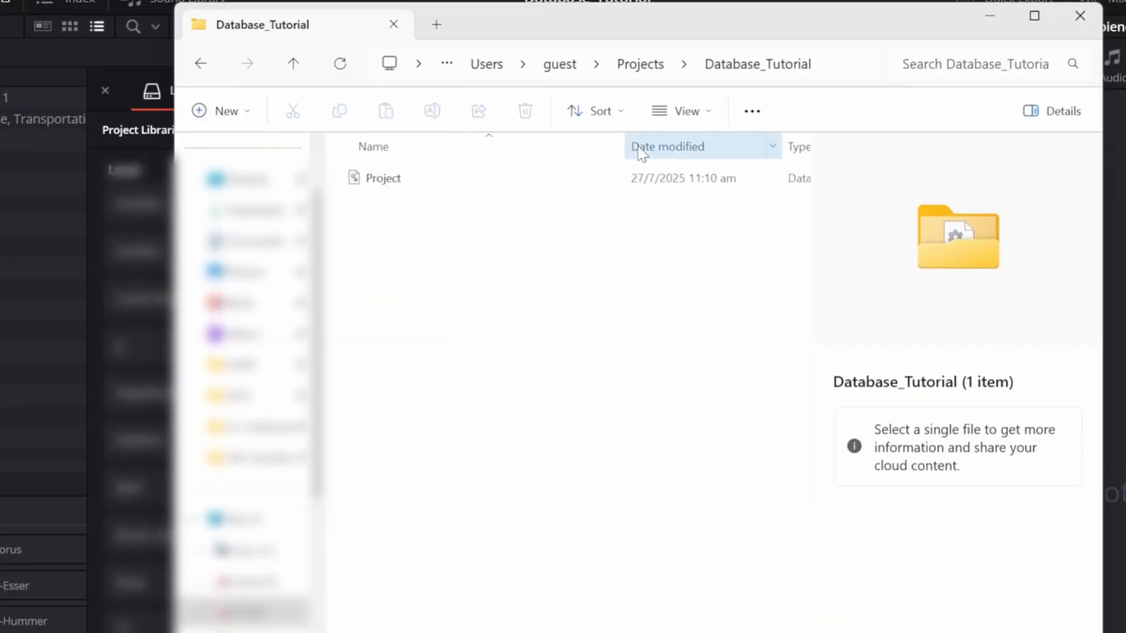
# - In File Explorer, go to the Test Database folder and open the exported Database_Tutorial project file
pyautogui.click(469, 64)
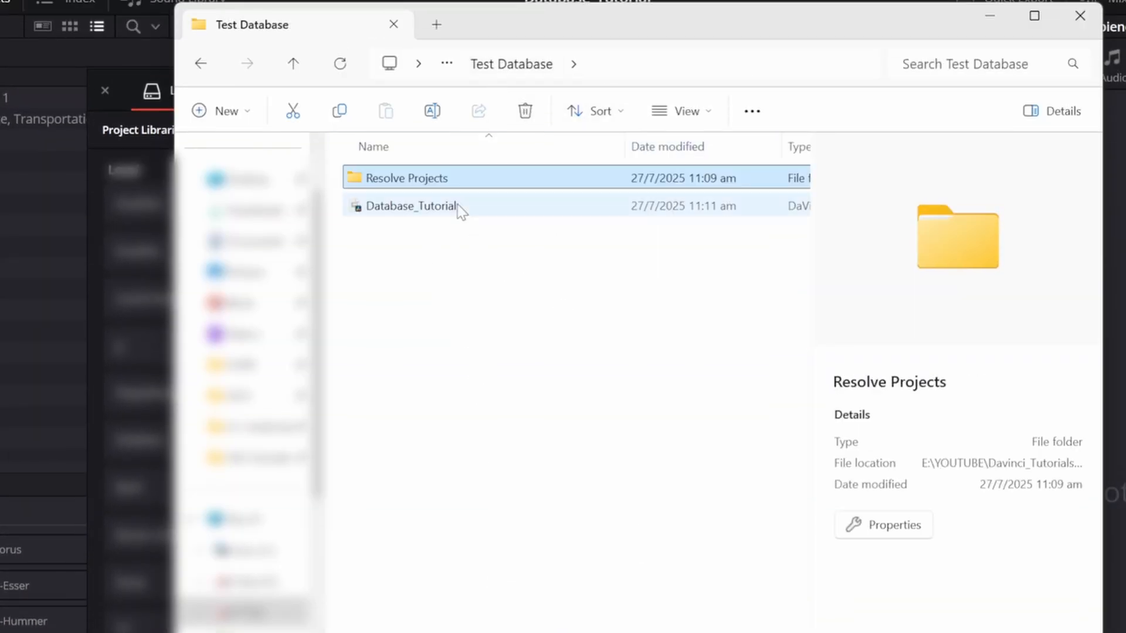
pyautogui.click(478, 283)
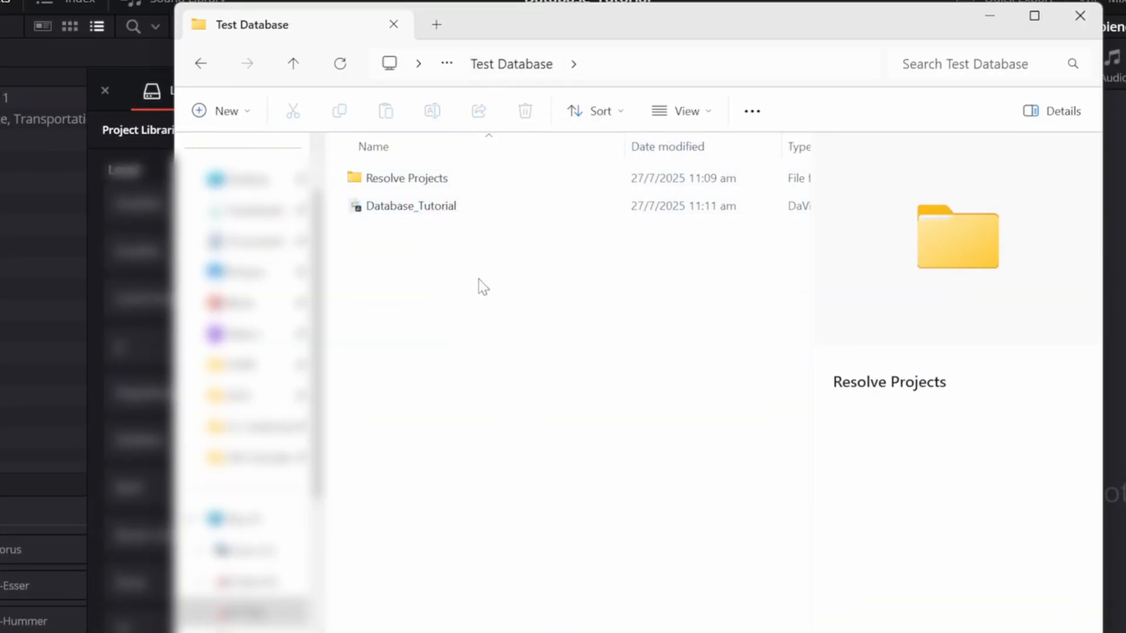
pyautogui.click(456, 207)
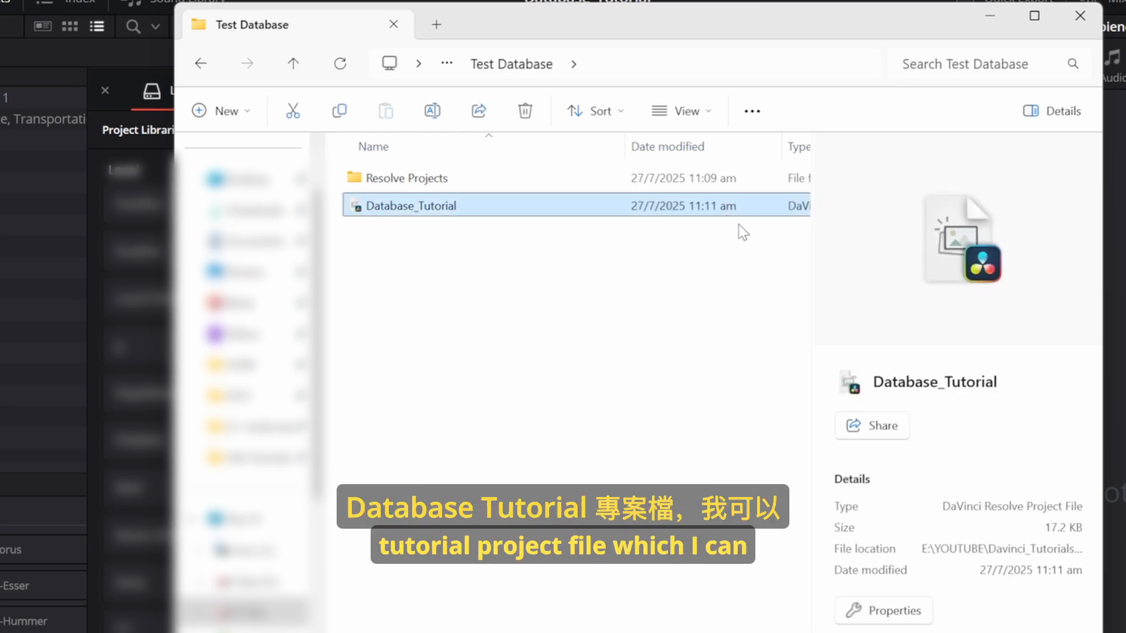
pyautogui.doubleClick(675, 208)
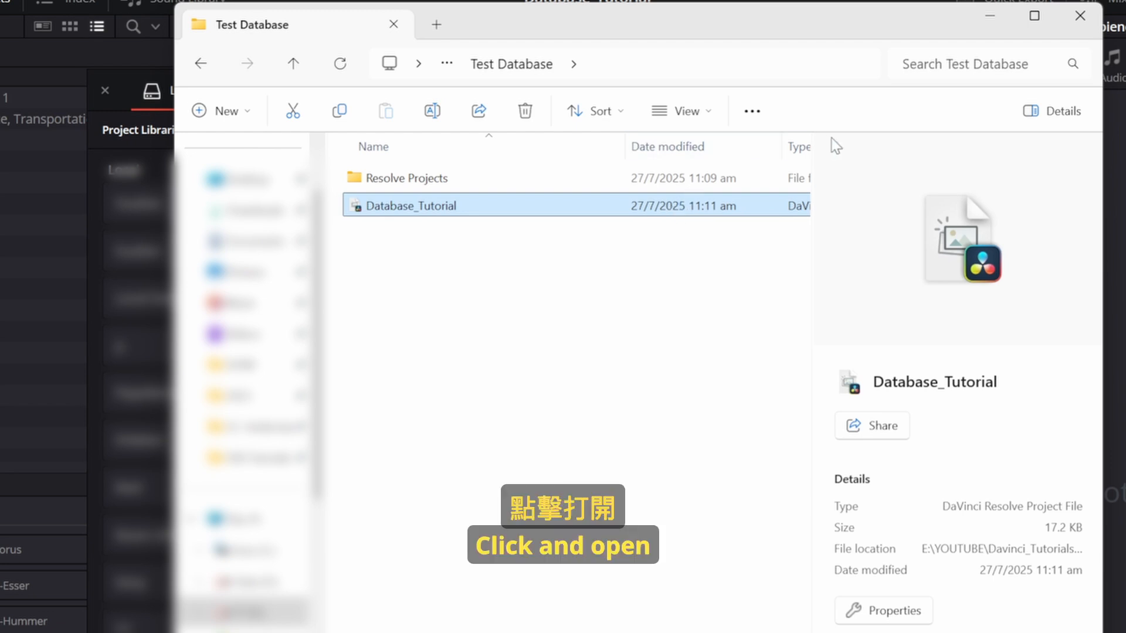
# - Switch back to DaVinci Resolve and import the project under the name Copy of Database_Tutorial
pyautogui.click(989, 16)
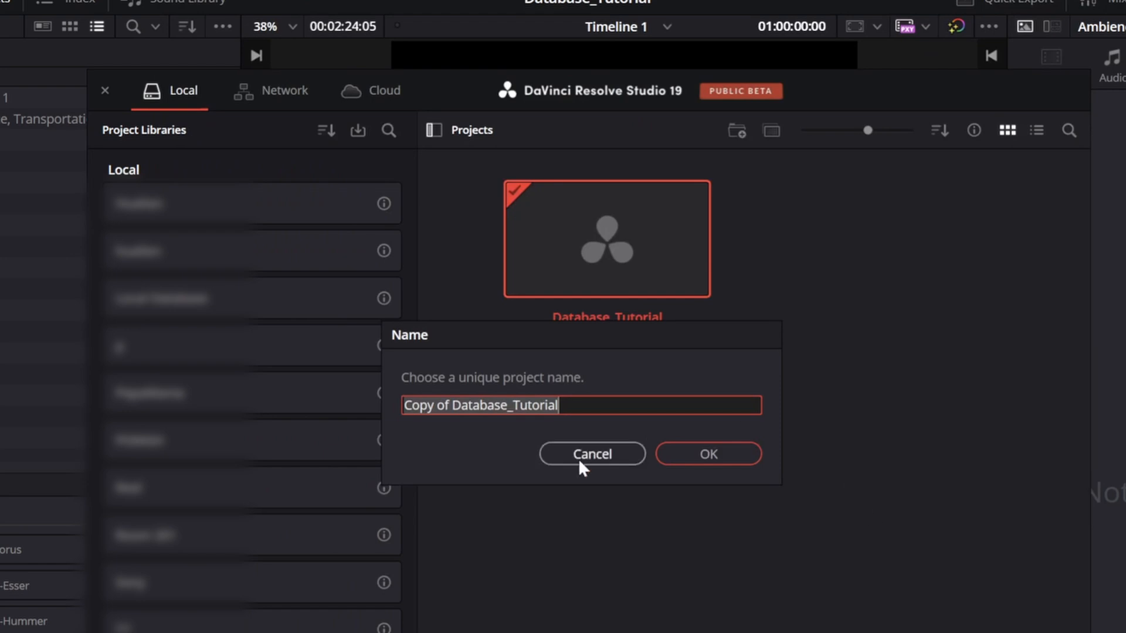
pyautogui.click(452, 404)
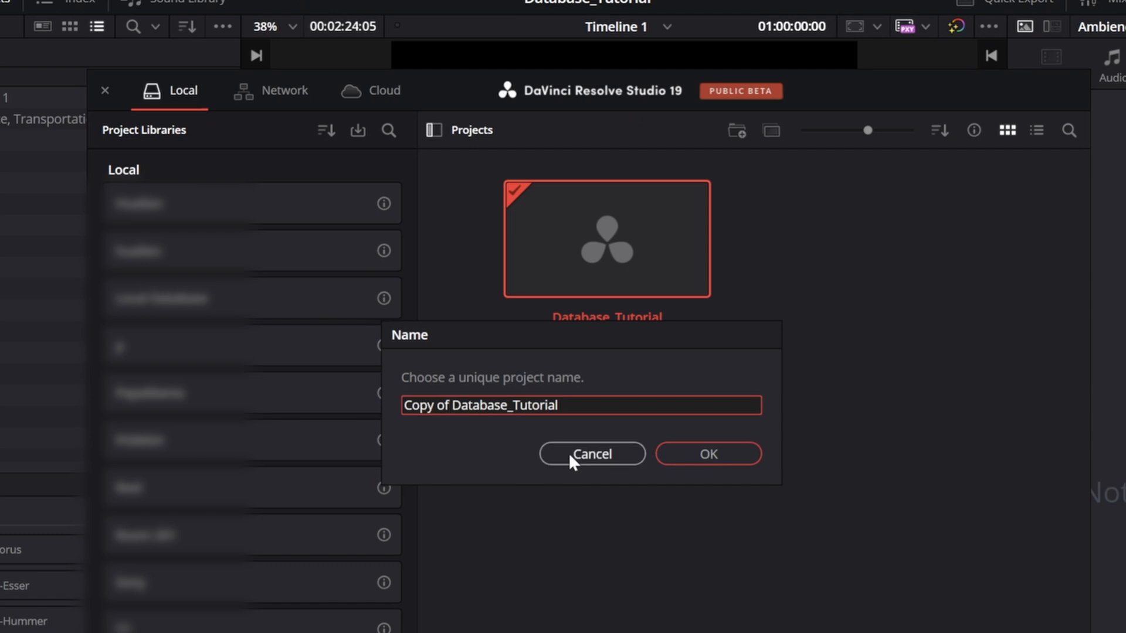
pyautogui.click(688, 455)
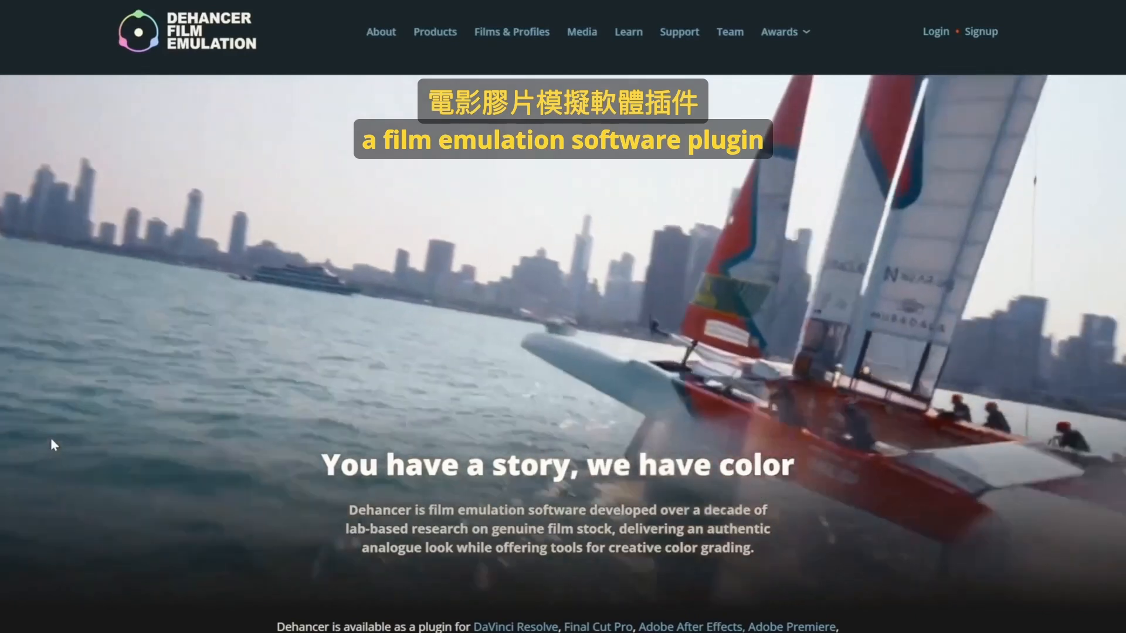
pyautogui.scroll(-3, 121, 487)
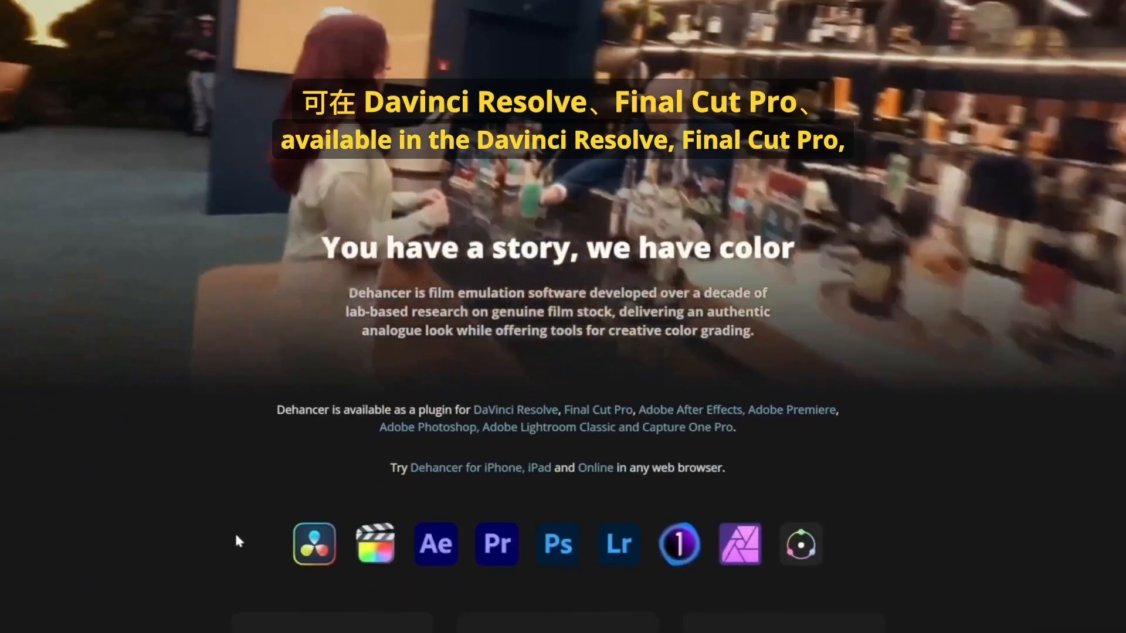
pyautogui.scroll(-1, 364, 551)
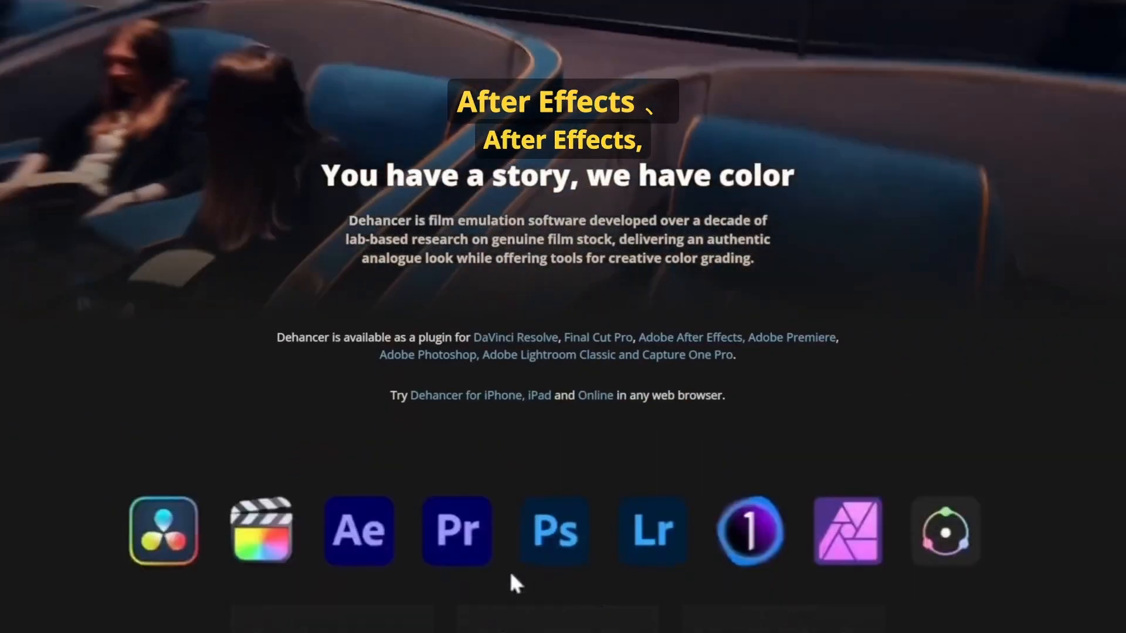
pyautogui.scroll(3, 251, 405)
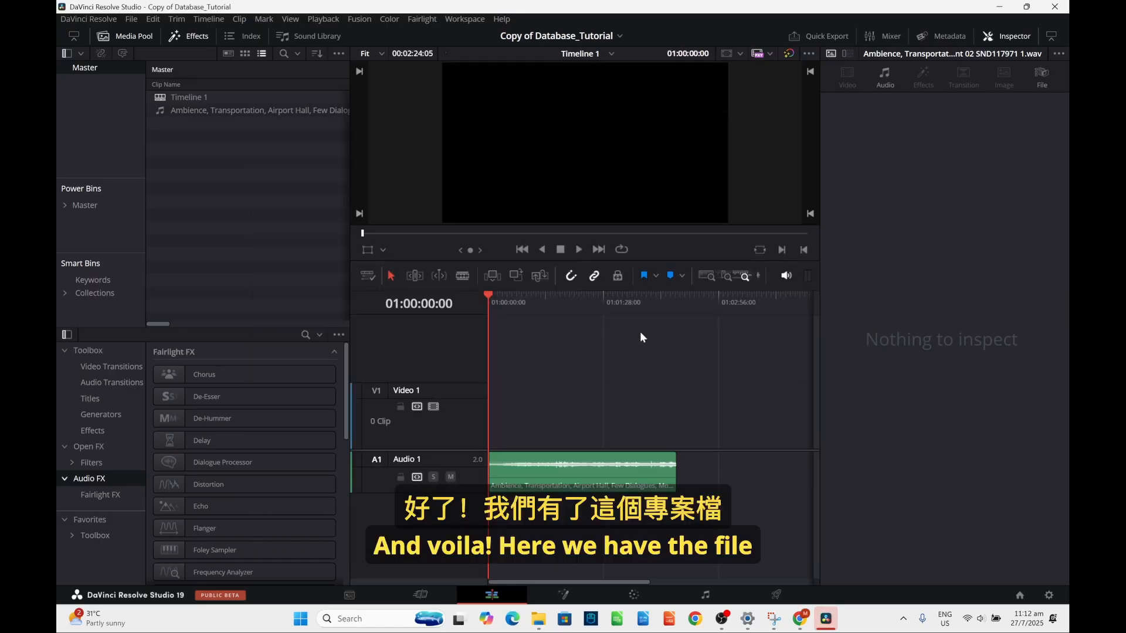
pyautogui.click(519, 304)
pyautogui.click(489, 308)
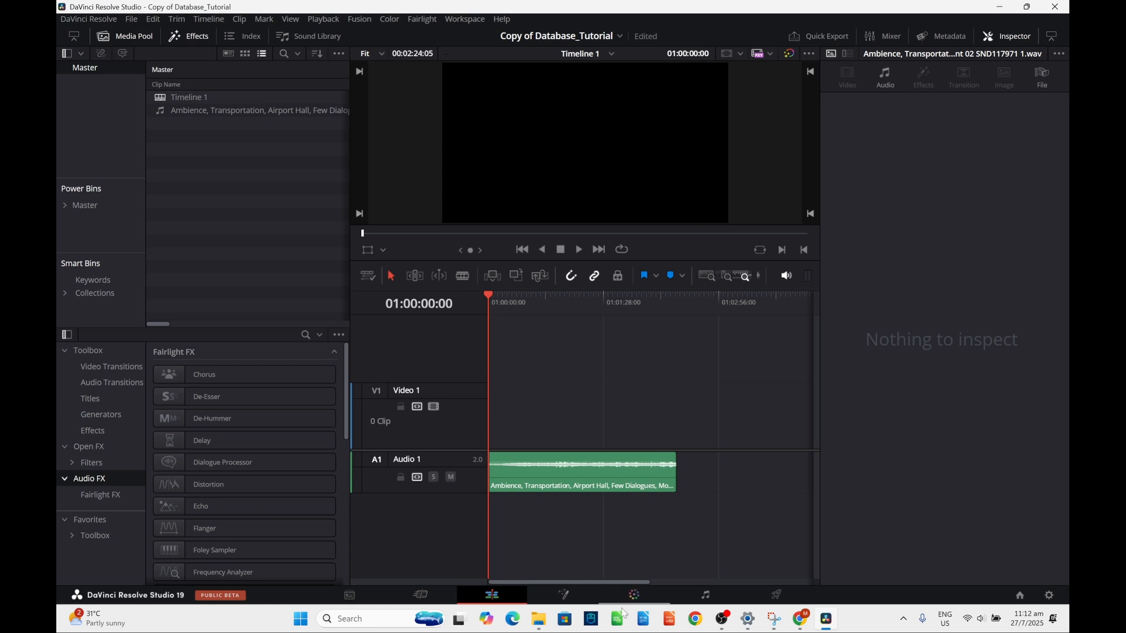
pyautogui.moveTo(539, 619)
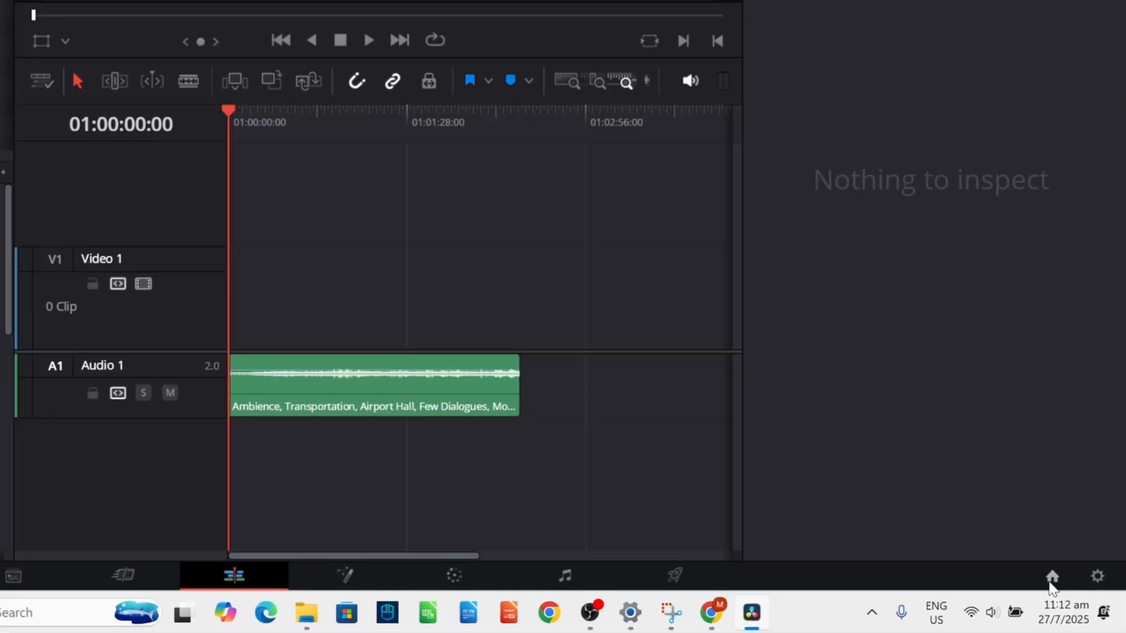
# - Disconnect the Test Database project library in the project manager, then close the project manager
pyautogui.click(1019, 595)
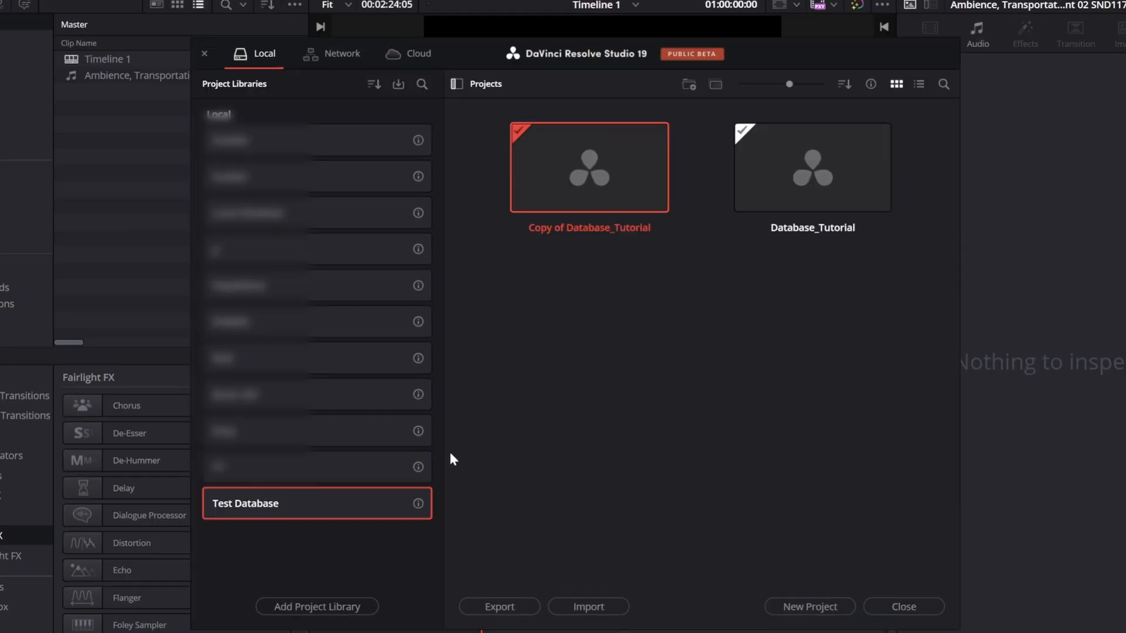
pyautogui.rightClick(319, 501)
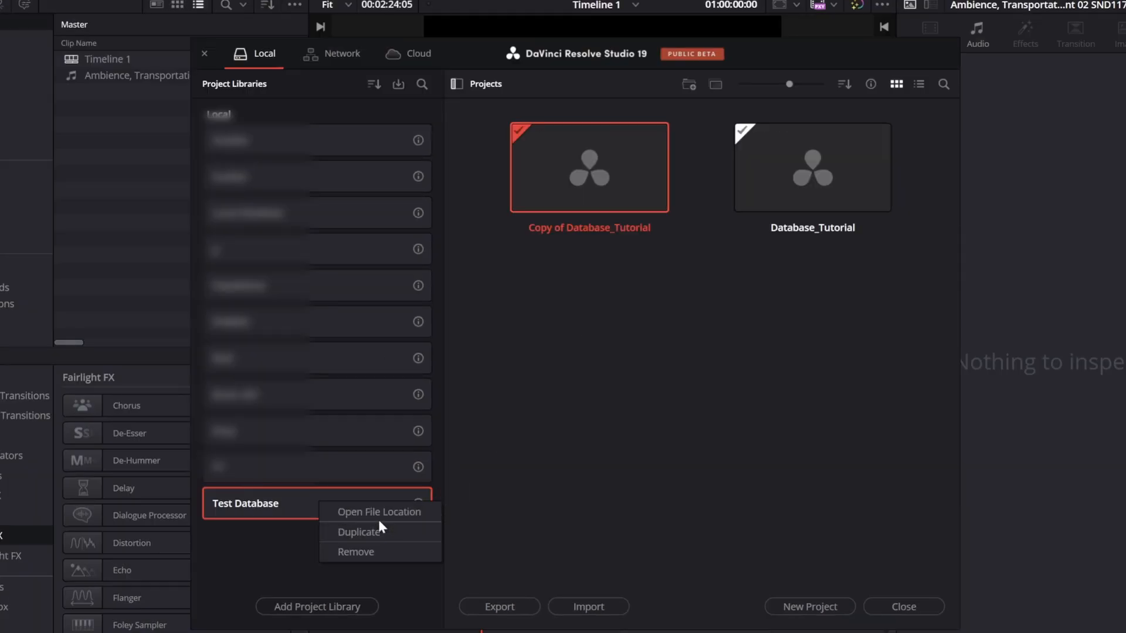
pyautogui.click(370, 553)
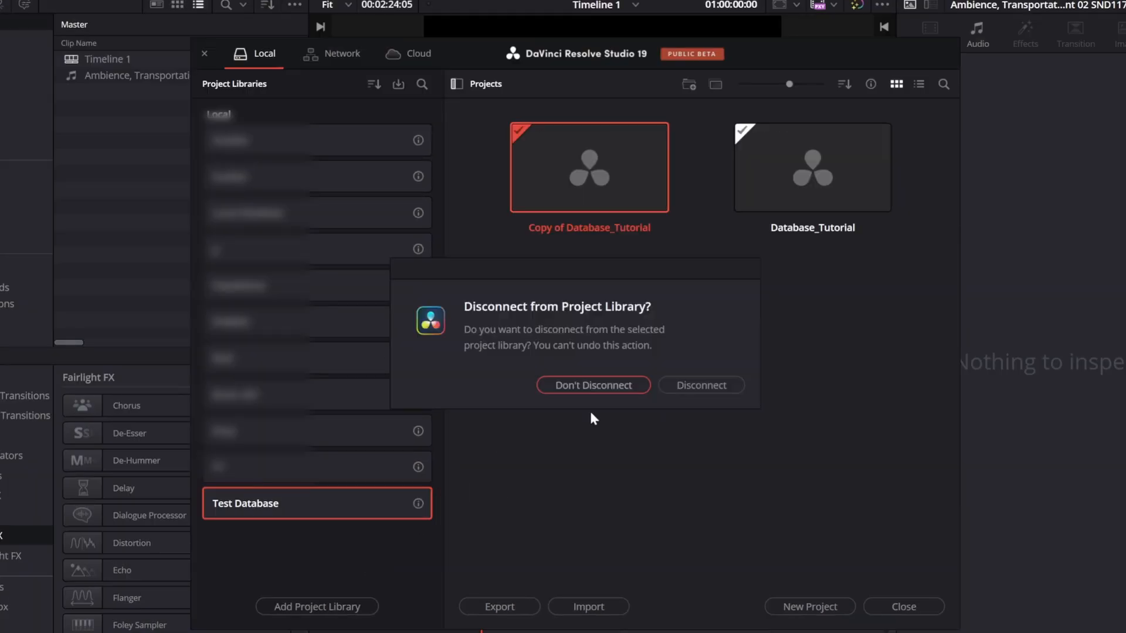
pyautogui.click(718, 387)
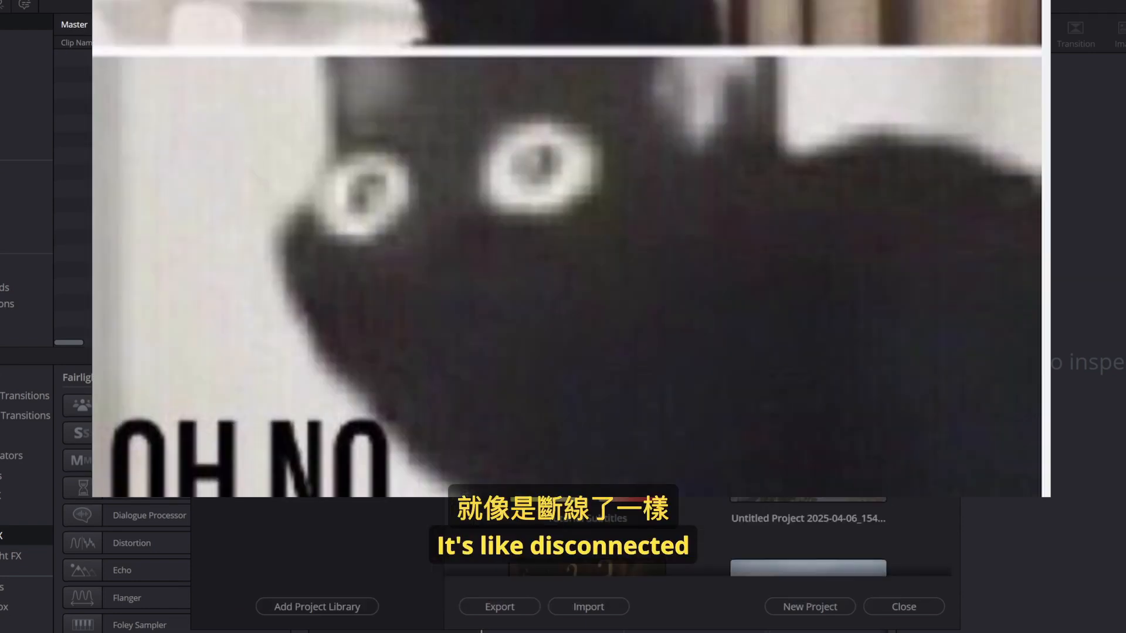
pyautogui.click(203, 54)
# - Switch to File Explorer and delete the exported Database_Tutorial project file from the Test Database folder
pyautogui.moveTo(543, 631)
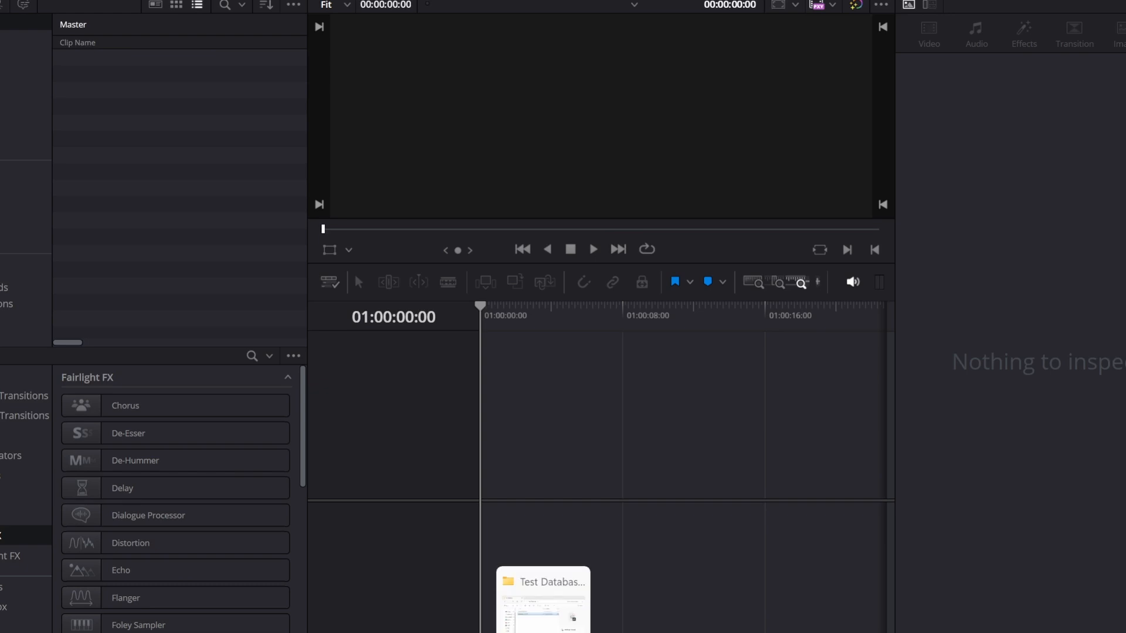
pyautogui.click(543, 604)
pyautogui.click(434, 121)
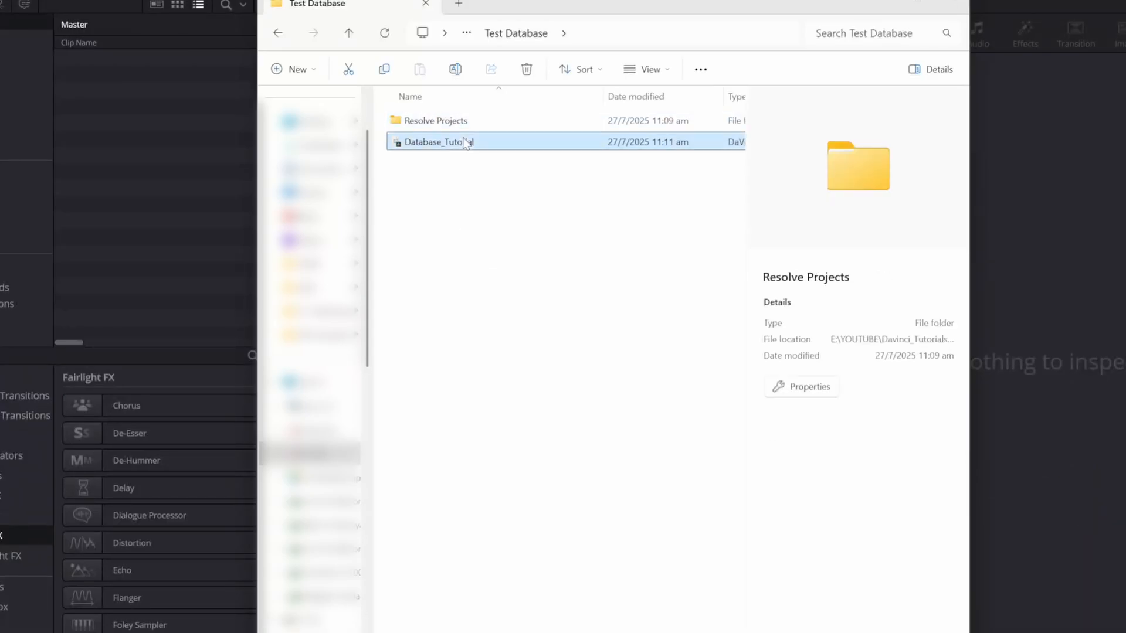
pyautogui.click(465, 143)
pyautogui.press('Delete')
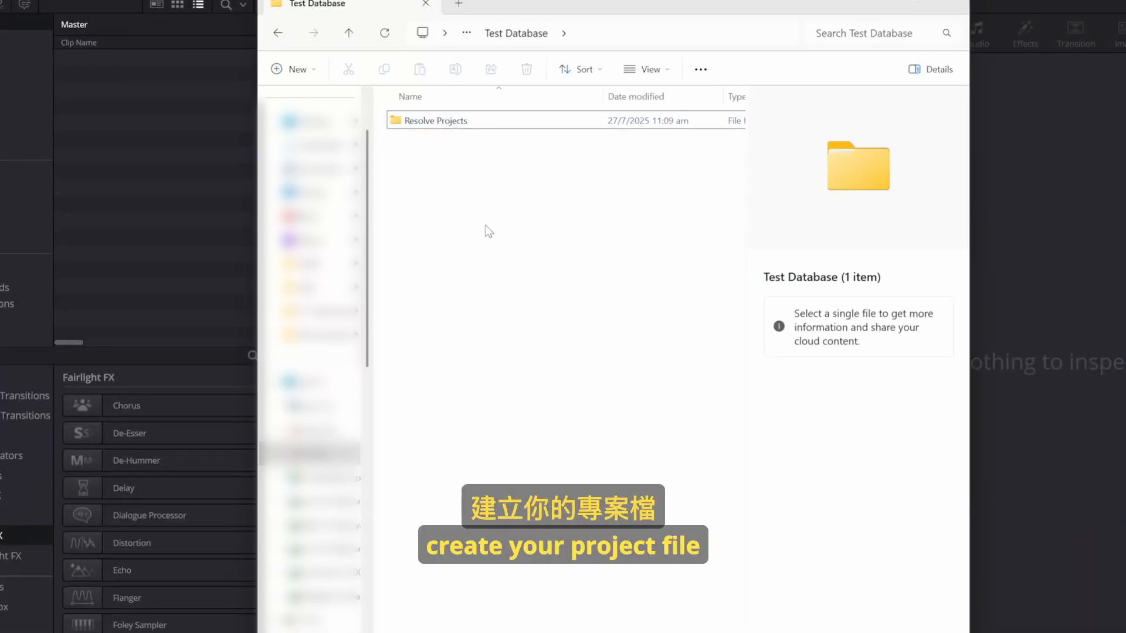
# - Go through Resolve Projects, Users, guest and Projects to the Database_Tutorial folder and try to open its Project file
pyautogui.doubleClick(435, 130)
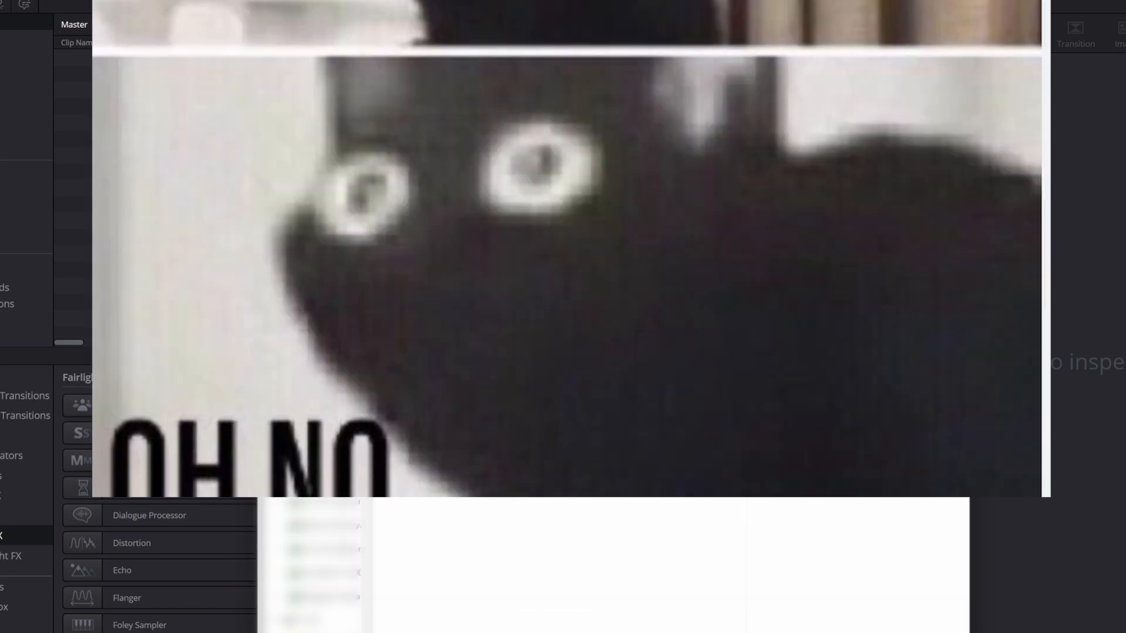
pyautogui.doubleClick(447, 142)
pyautogui.doubleClick(440, 121)
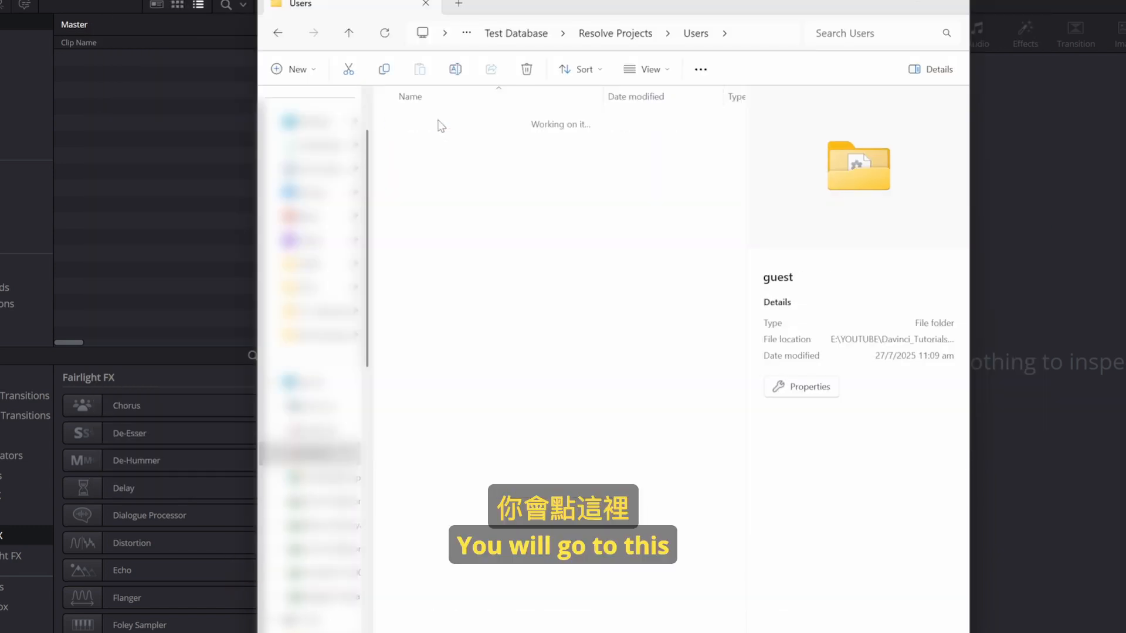
pyautogui.doubleClick(466, 162)
pyautogui.doubleClick(452, 146)
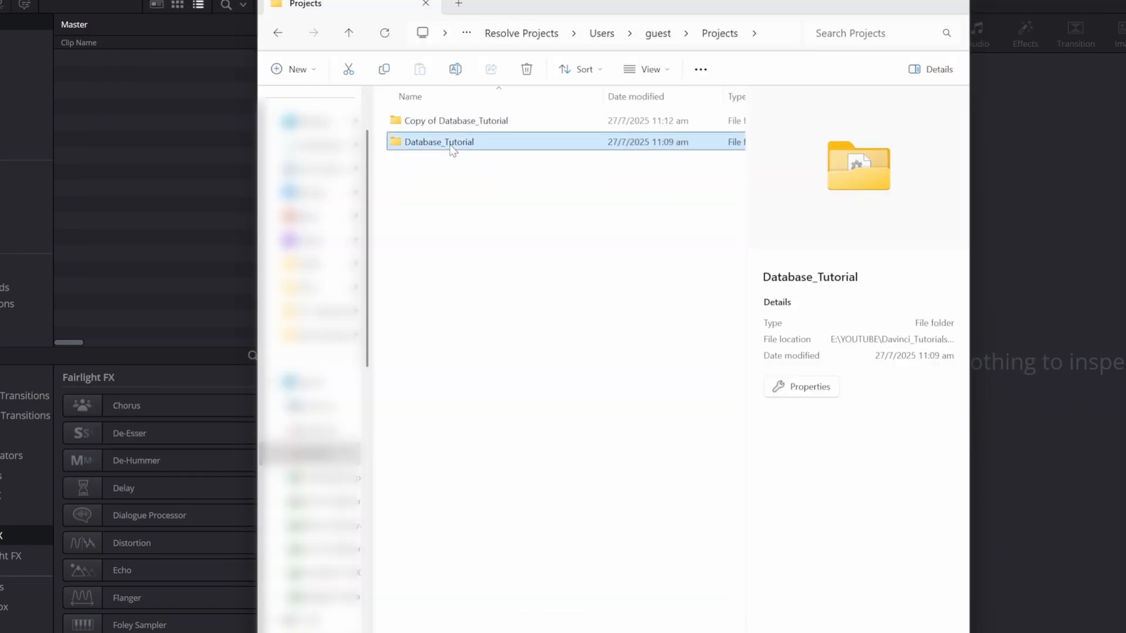
pyautogui.click(434, 125)
pyautogui.doubleClick(434, 124)
pyautogui.scroll(-3, 572, 329)
pyautogui.scroll(3, 558, 403)
pyautogui.click(547, 606)
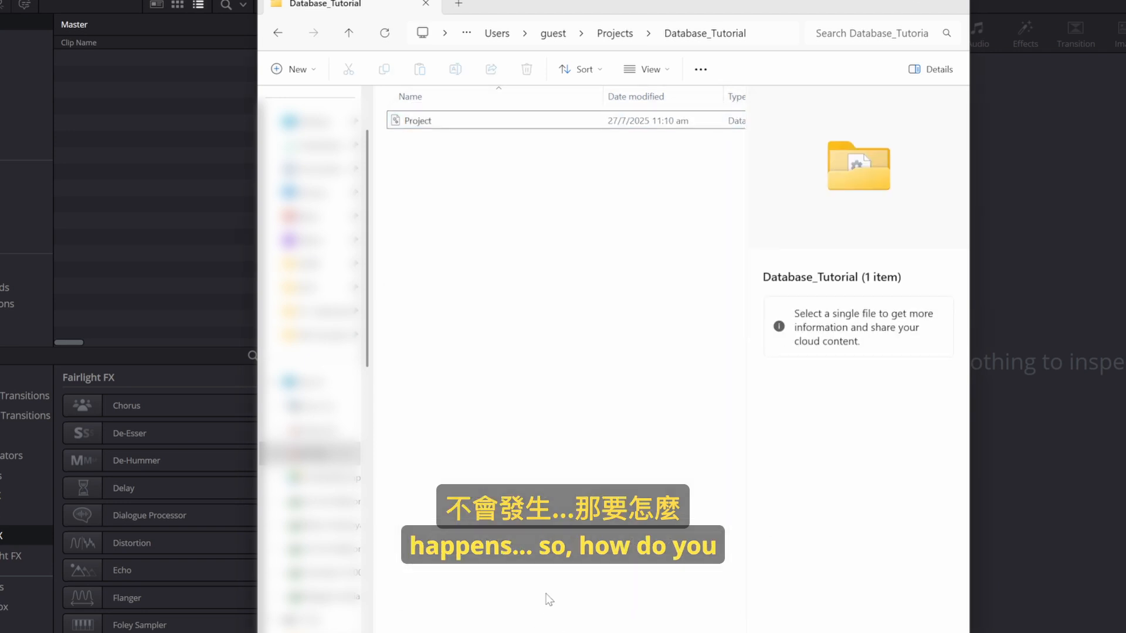
# - Back in DaVinci Resolve, start connecting an existing project library in the project manager and name it Database_Tutorial
pyautogui.click(880, 4)
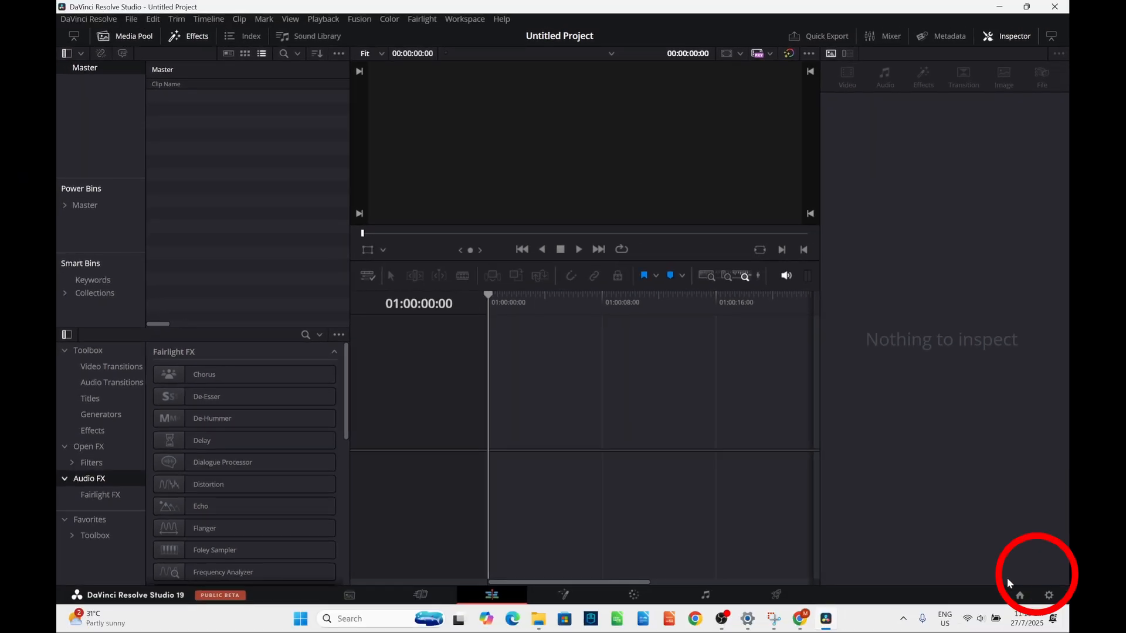
pyautogui.click(1019, 596)
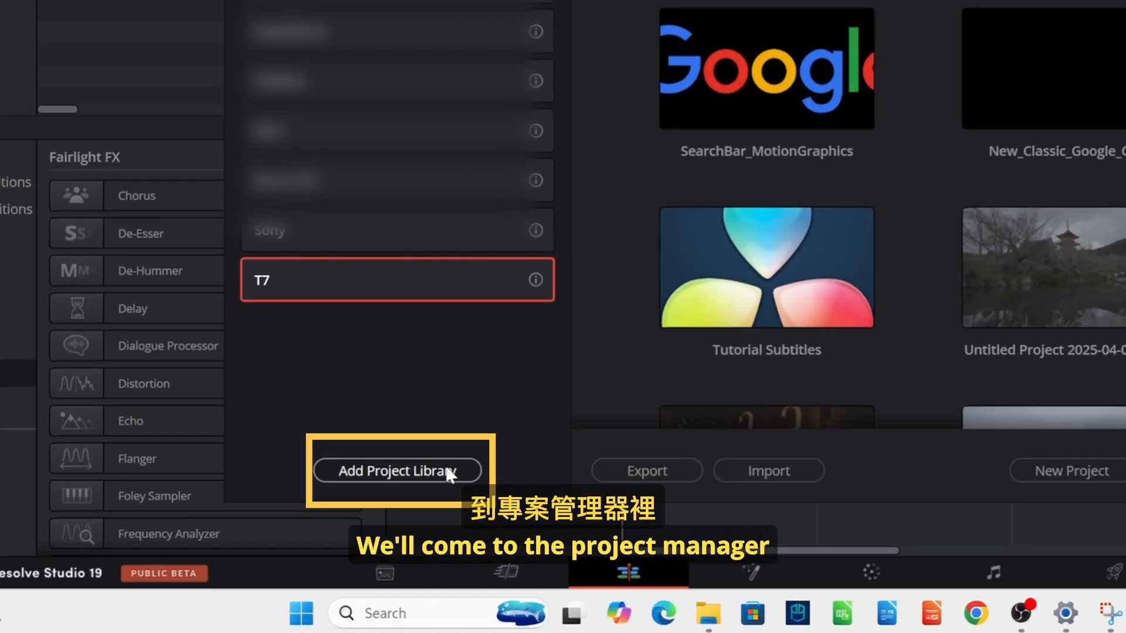
pyautogui.click(447, 473)
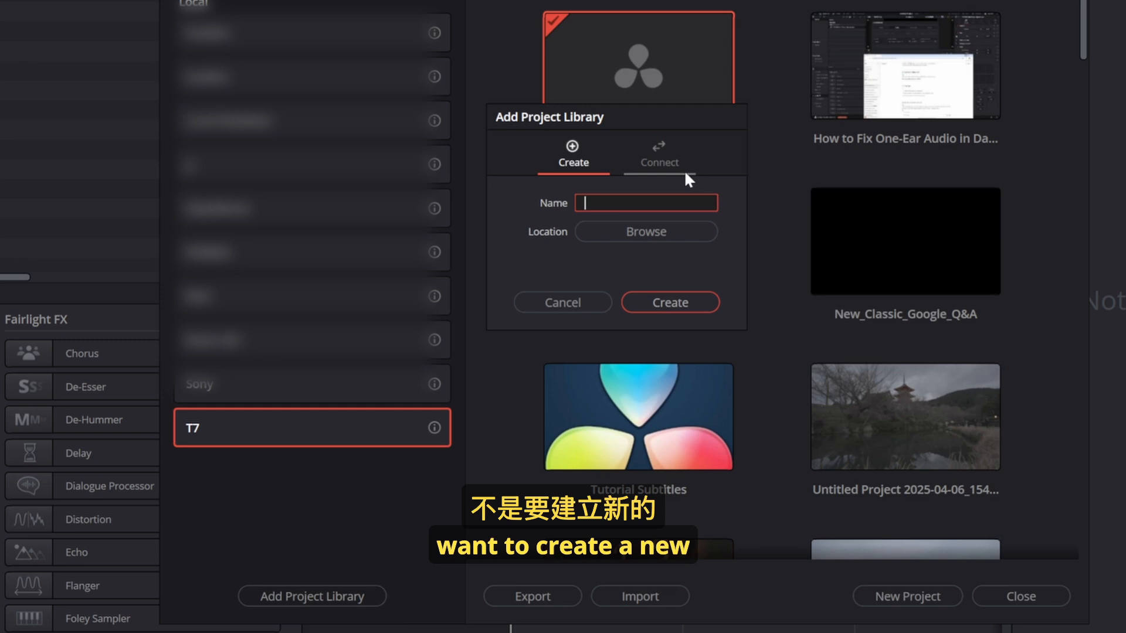
pyautogui.click(674, 165)
pyautogui.write('datab')
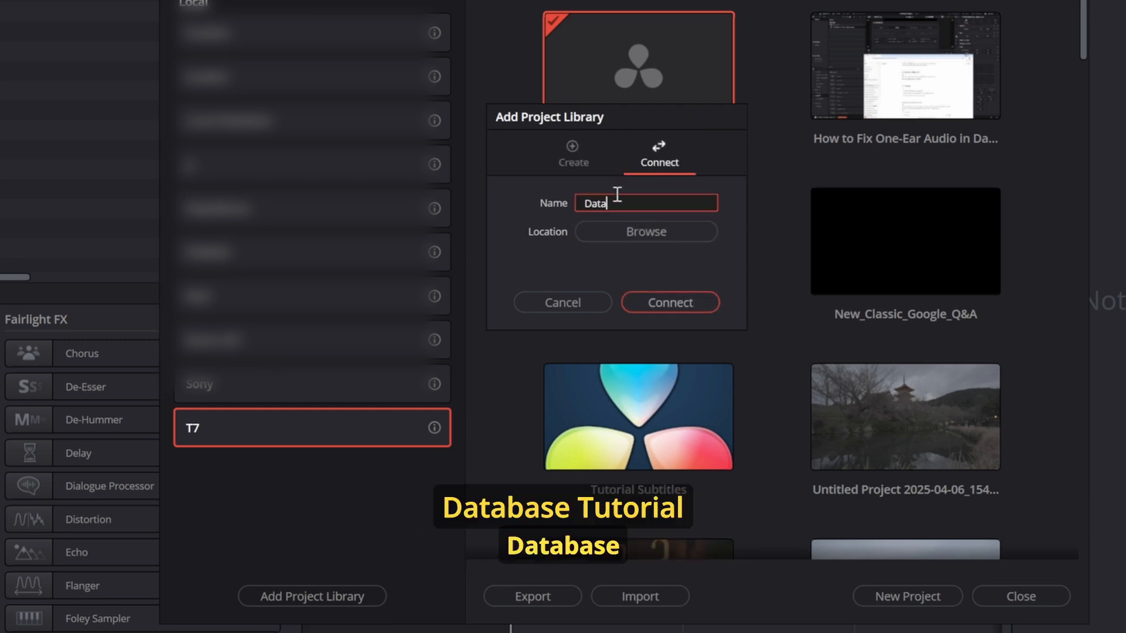
pyautogui.write('ase_Tutorial')
# - Set the library location to the Test Database folder under YOUTUBE, Davinci_Tutorials, 22. Understanding DaVinci Resolve Databases & Project Files, and connect it
pyautogui.click(638, 235)
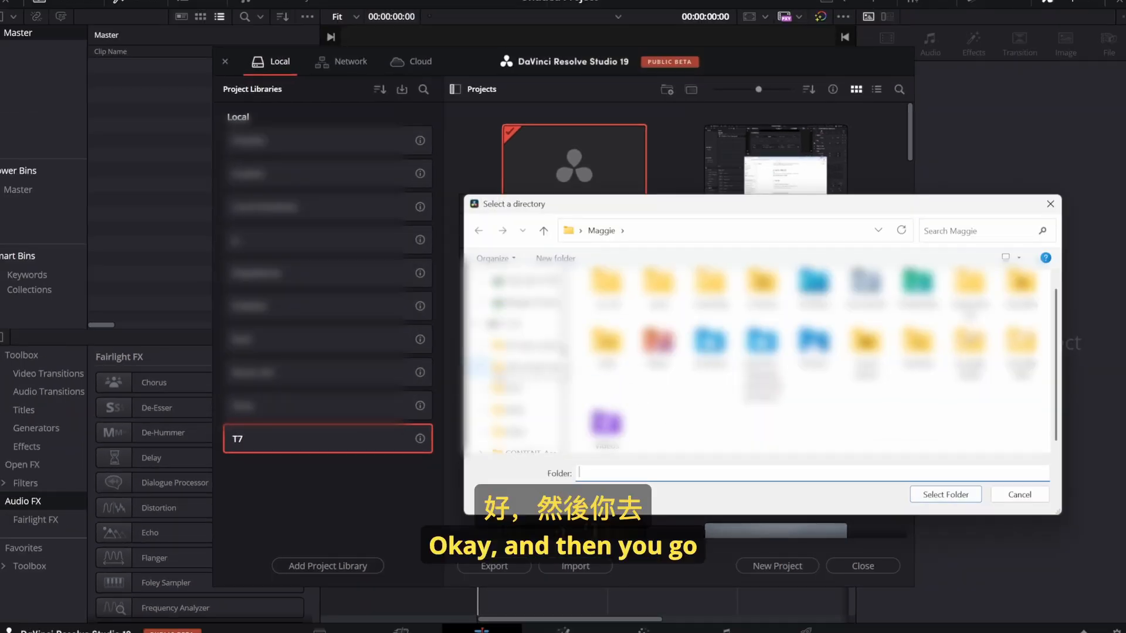
pyautogui.click(516, 388)
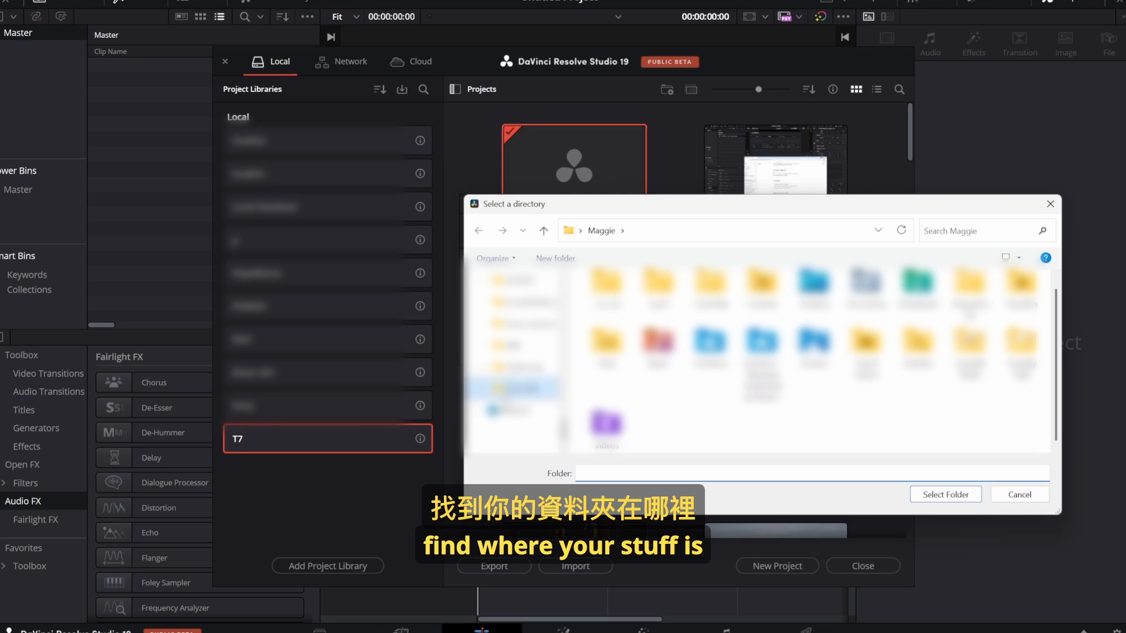
pyautogui.doubleClick(651, 322)
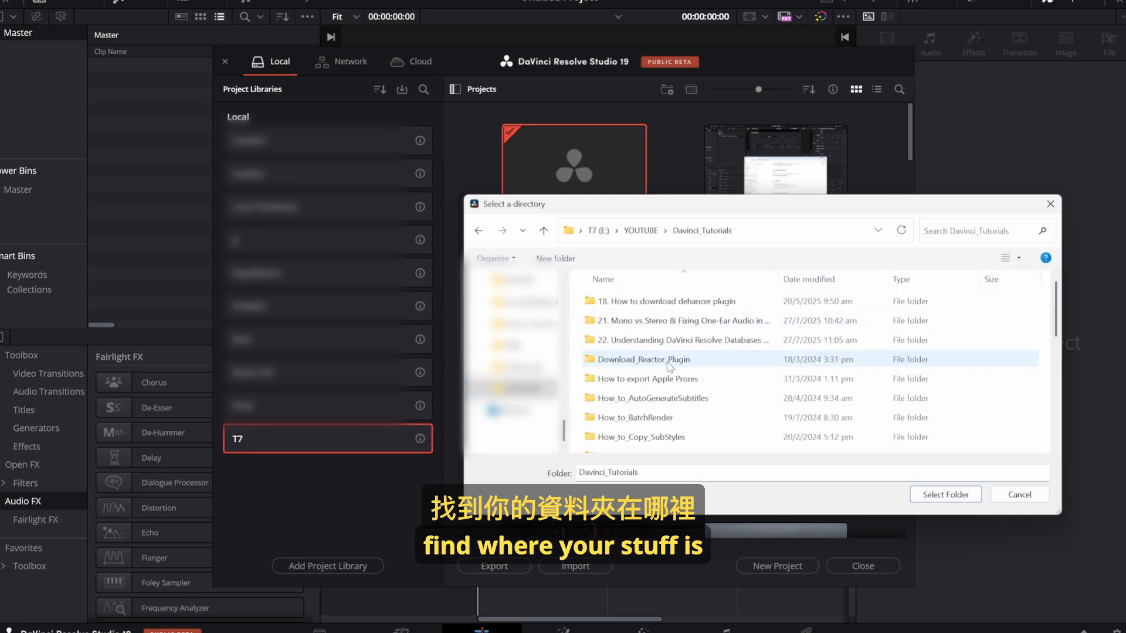
pyautogui.doubleClick(650, 341)
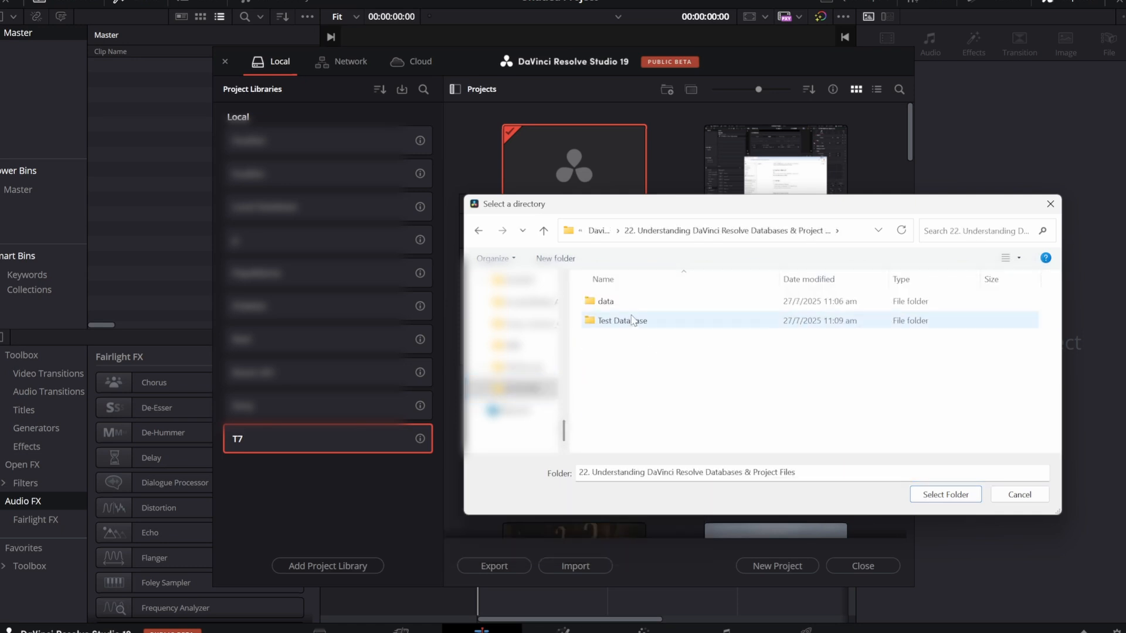
pyautogui.click(635, 322)
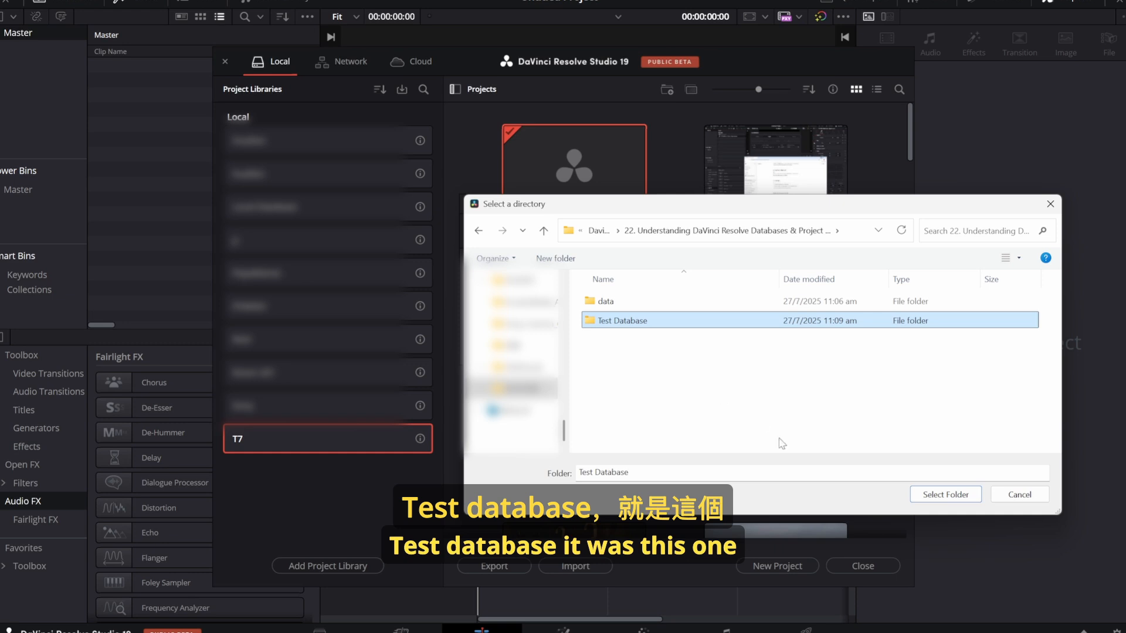
pyautogui.click(945, 495)
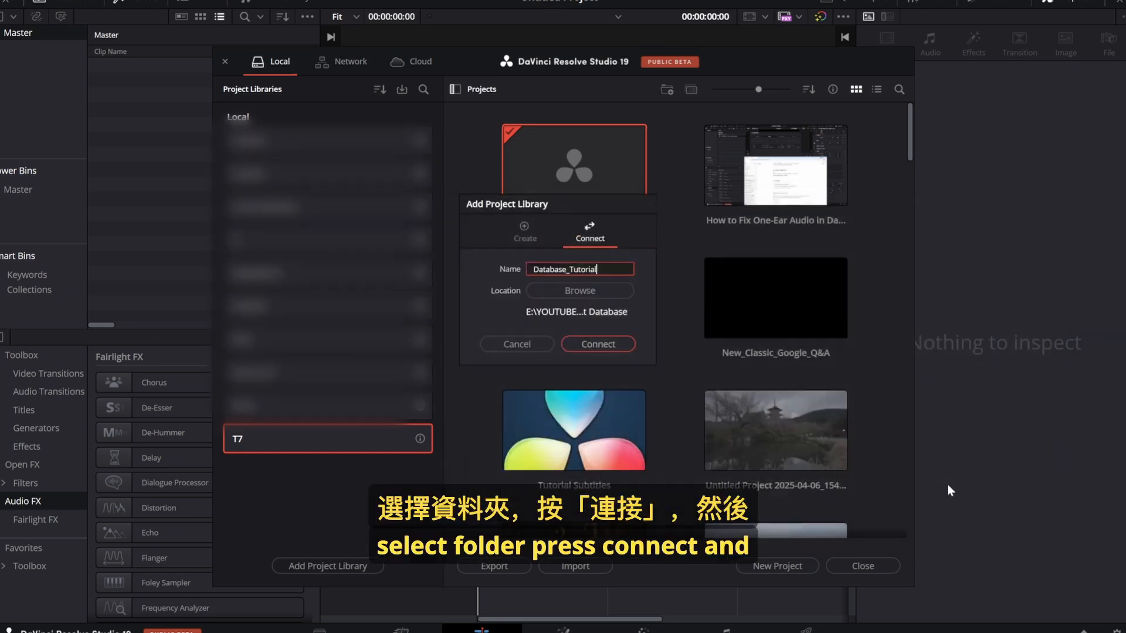
pyautogui.click(598, 344)
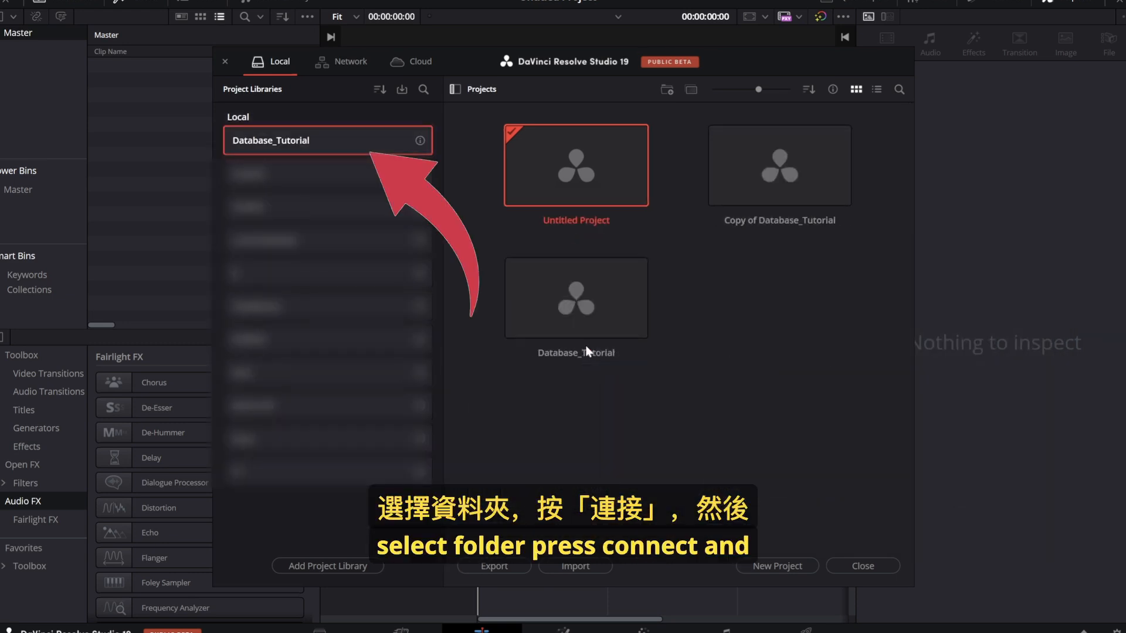